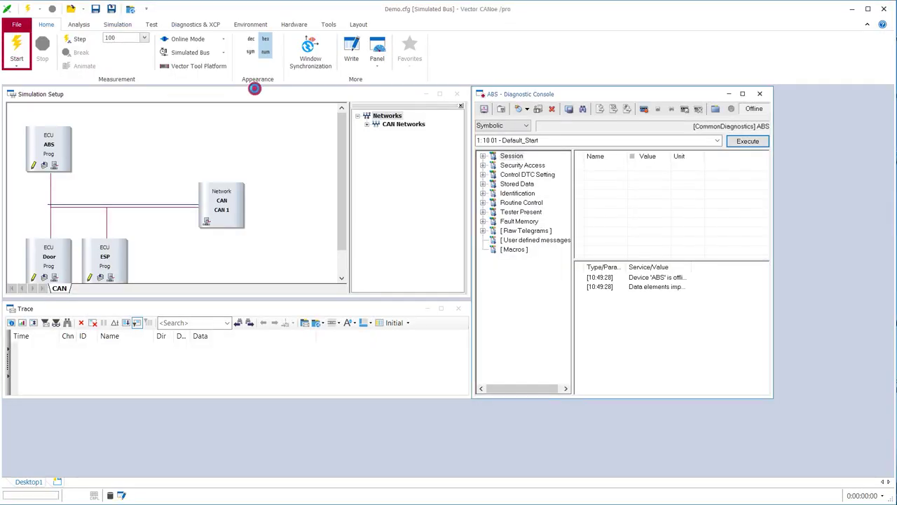
Step: Start the measurement on the Demo.cfg simulated bus with F9
key(F9)
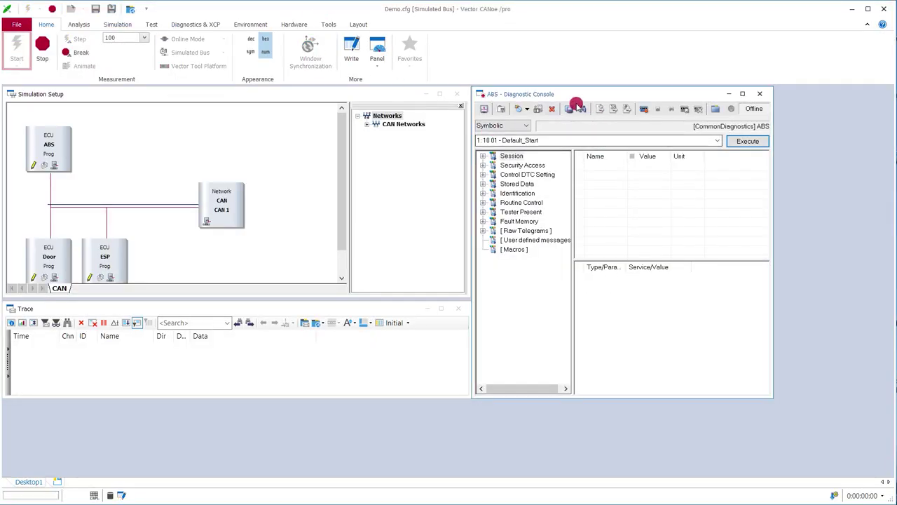
Step: Start macro recording in the ABS Diagnostic Console and expand the Identification services
click(540, 94)
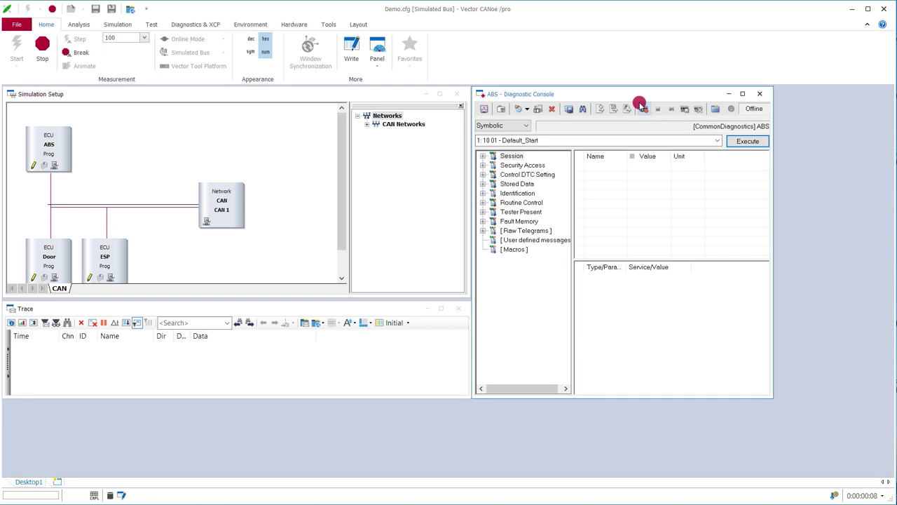
click(640, 106)
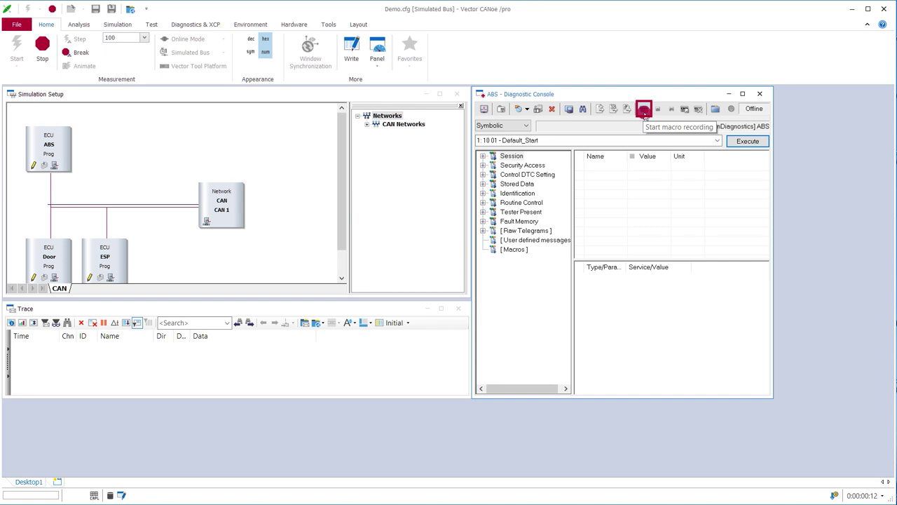
click(644, 110)
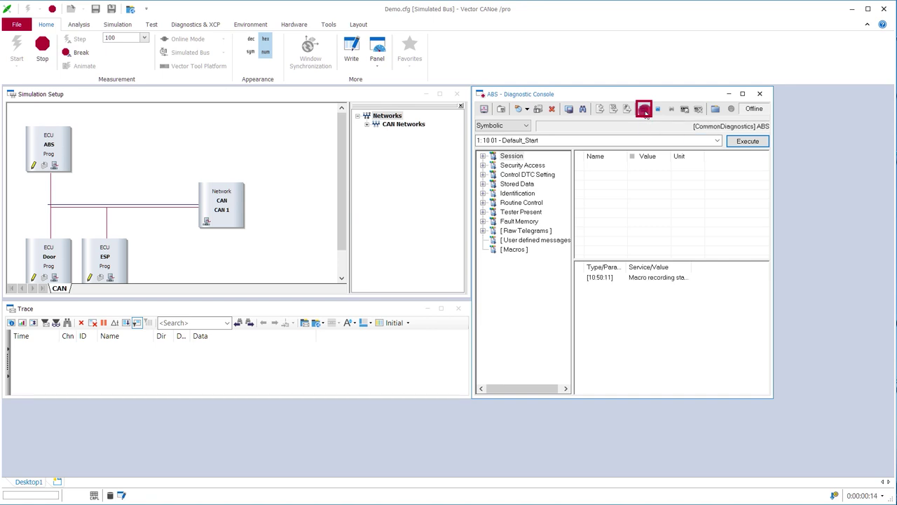
click(482, 192)
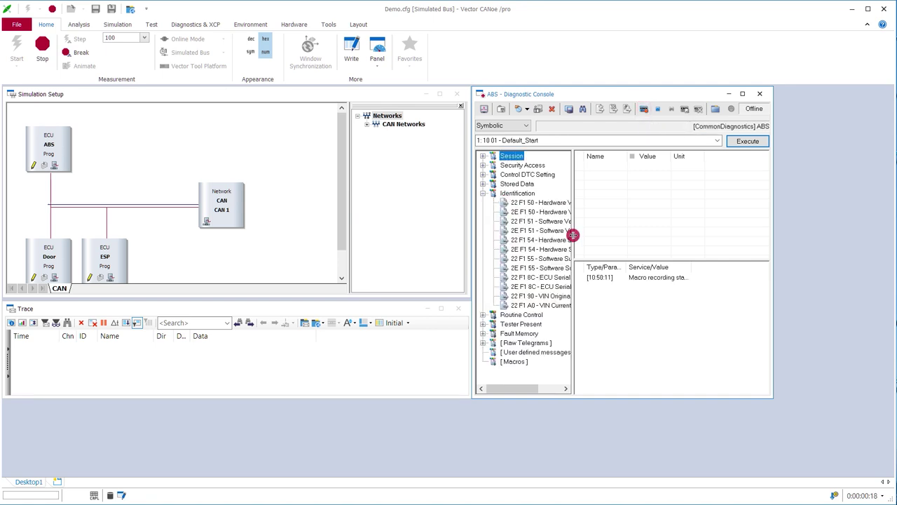
drag(573, 235, 675, 246)
drag(773, 253, 877, 262)
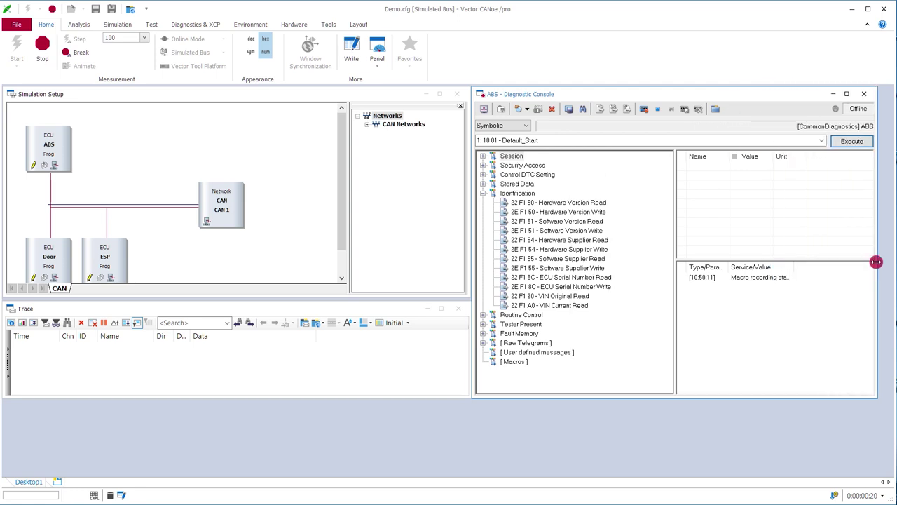
Step: Run the Hardware Version, Software Version, Hardware Supplier, Software Supplier and ECU Serial Number reads
double_click(574, 202)
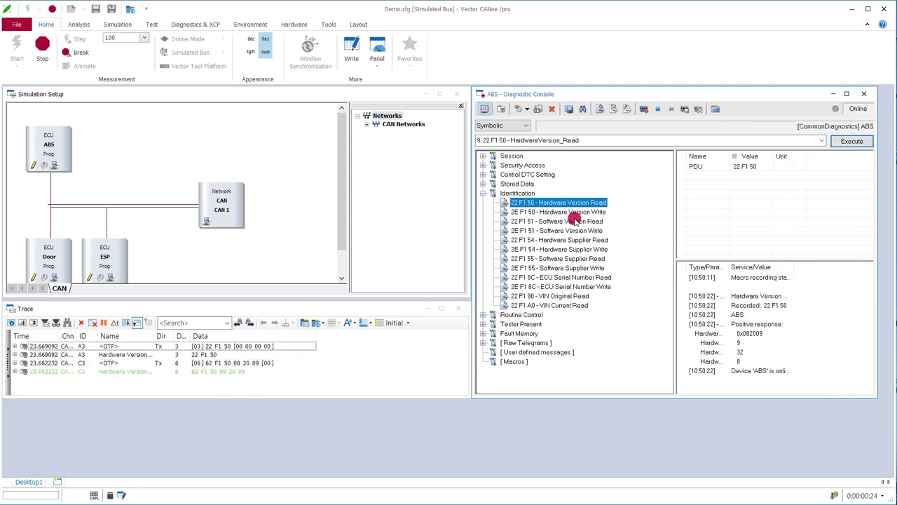
double_click(575, 221)
double_click(566, 240)
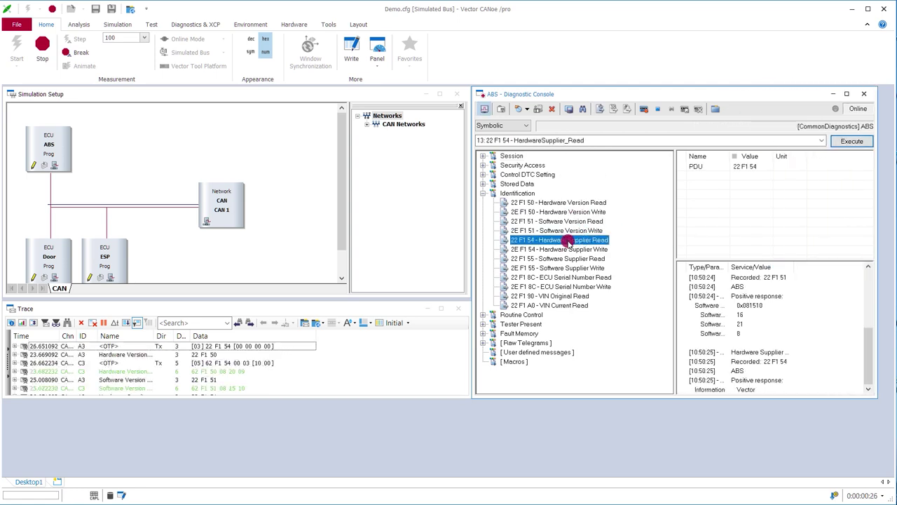
double_click(571, 259)
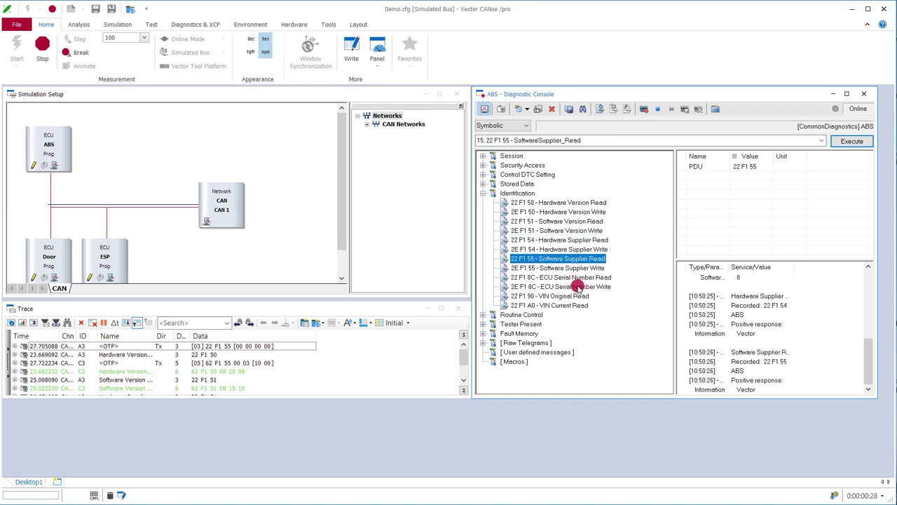
double_click(566, 277)
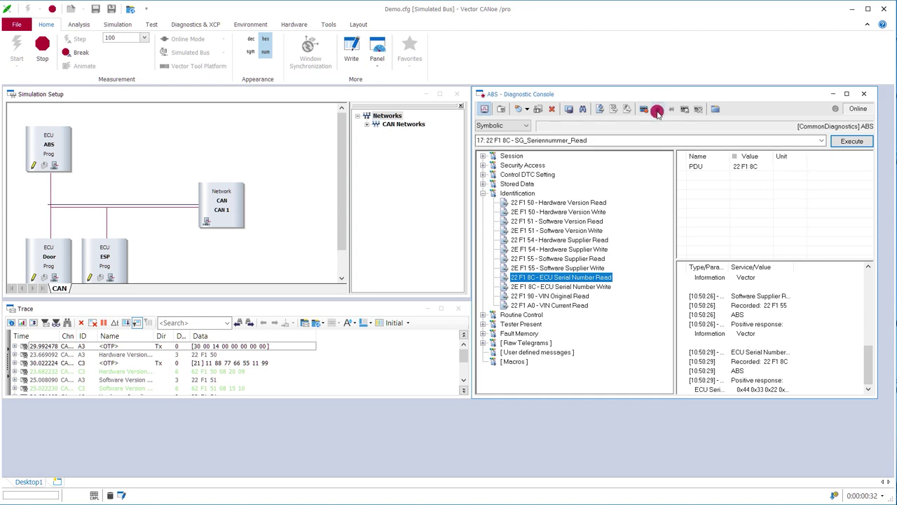
Step: Stop the recording, agree to save it as a script, and go to D:\myJobDemo
click(658, 111)
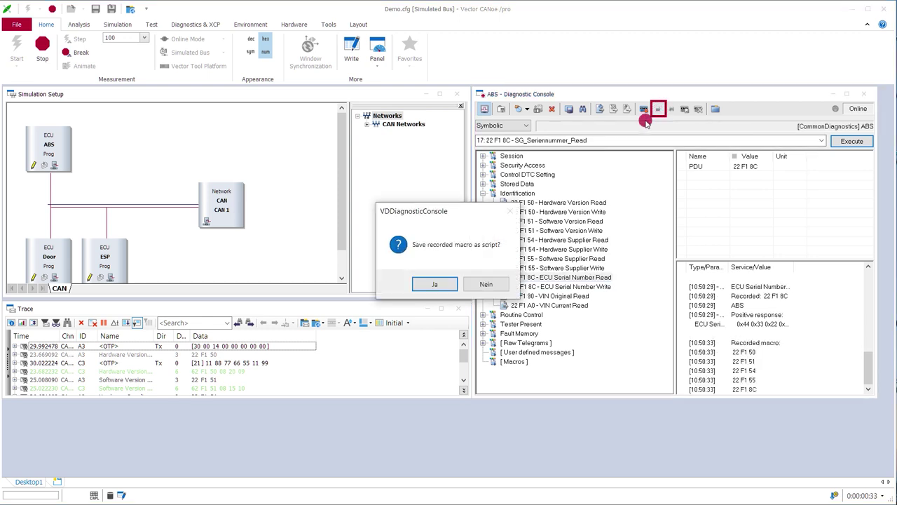
click(440, 283)
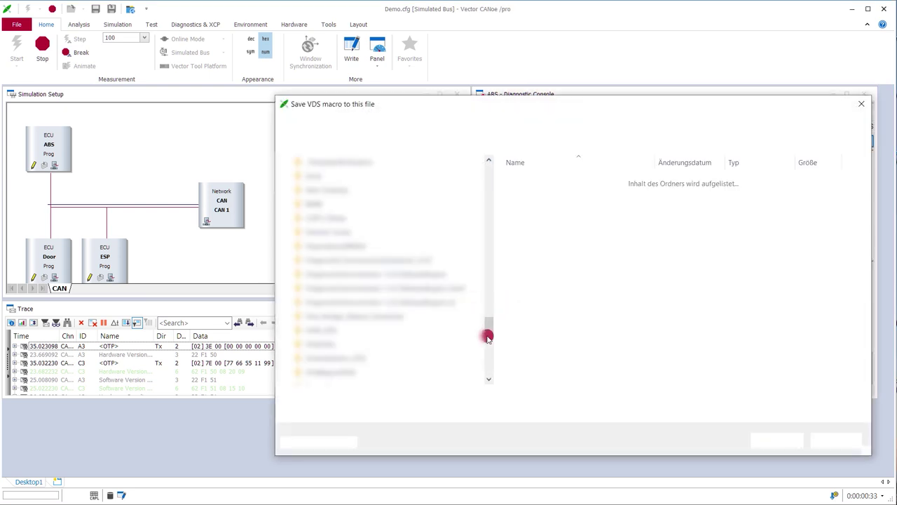
drag(490, 334, 490, 205)
click(319, 245)
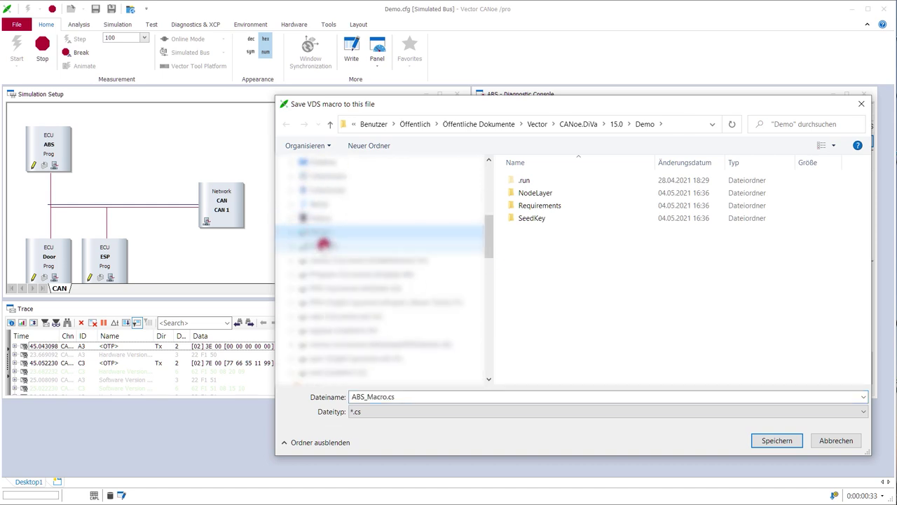
double_click(561, 230)
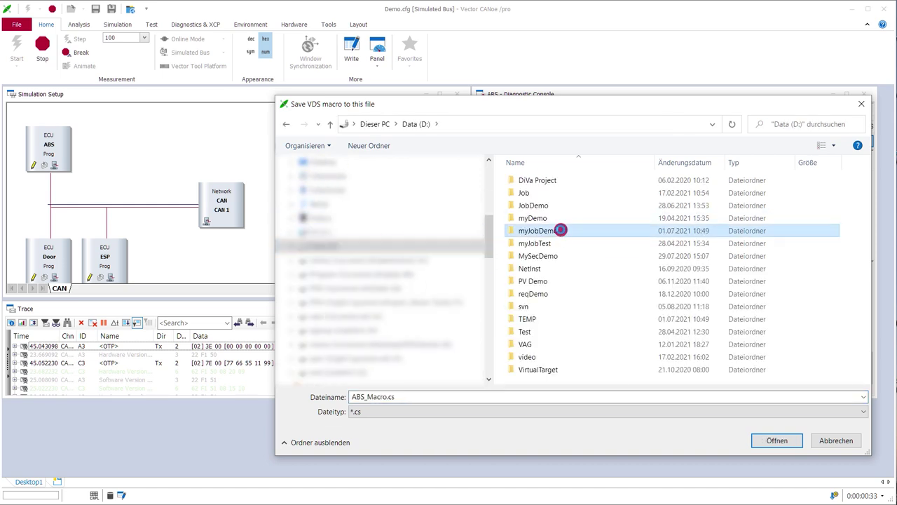
Step: Save the macro file as MyIdentificationSequence.cs
double_click(386, 398)
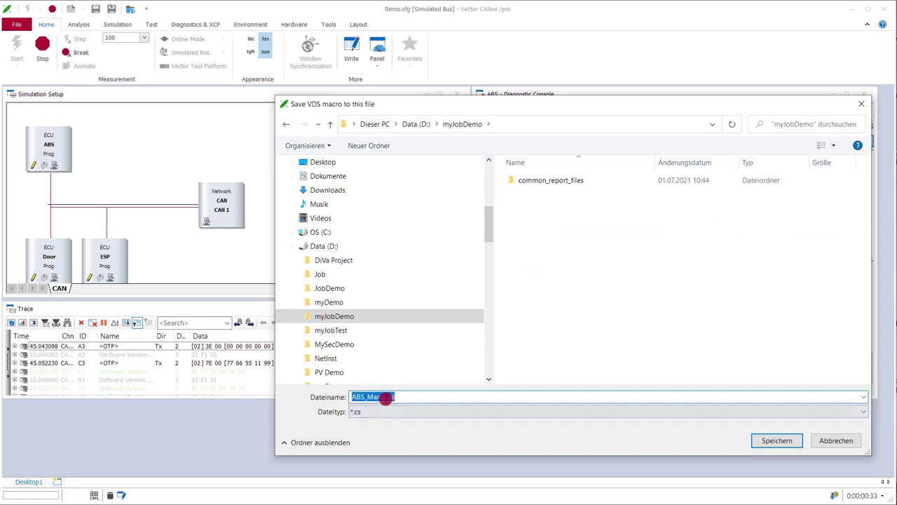
click(386, 397)
key(shift+Home)
text(My)
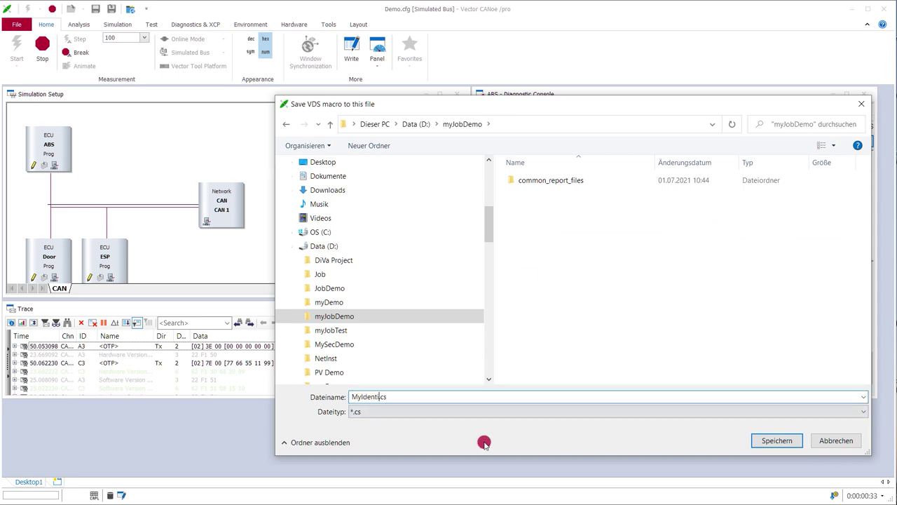
click(780, 441)
Step: Stop the measurement and check the saved macro listed under Macros
click(42, 46)
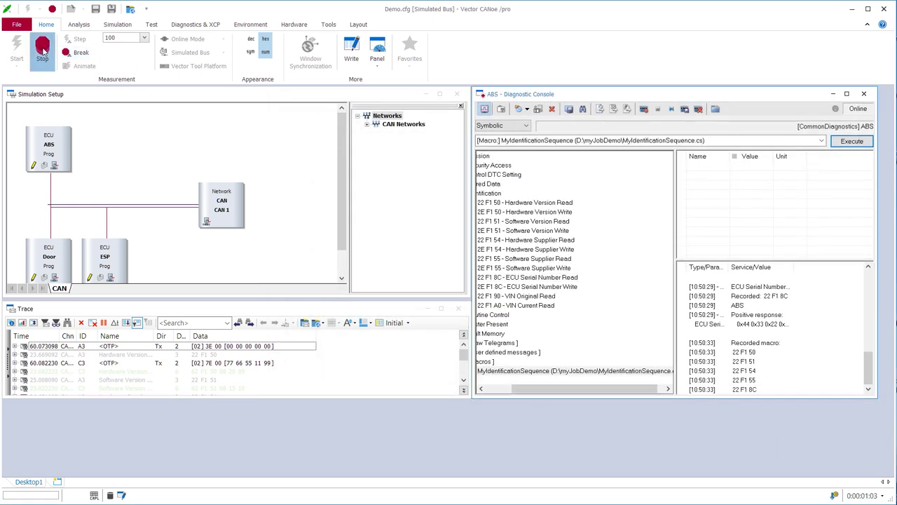
drag(549, 394, 494, 388)
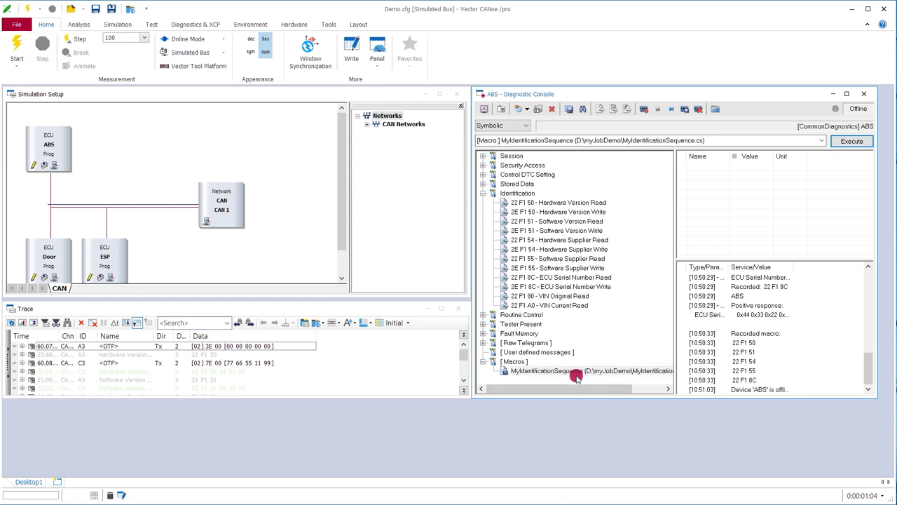
drag(607, 387, 627, 387)
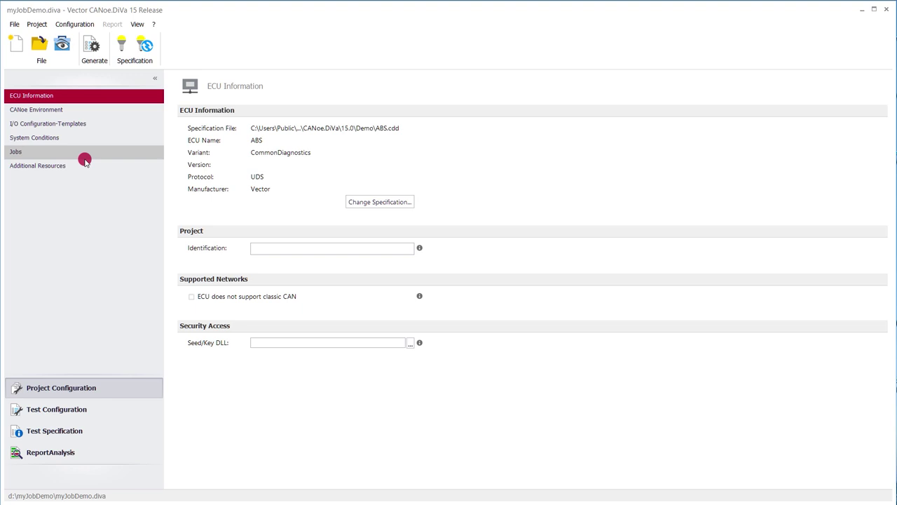
Step: Add a new job named MyIdentification on the Jobs configuration page
click(83, 157)
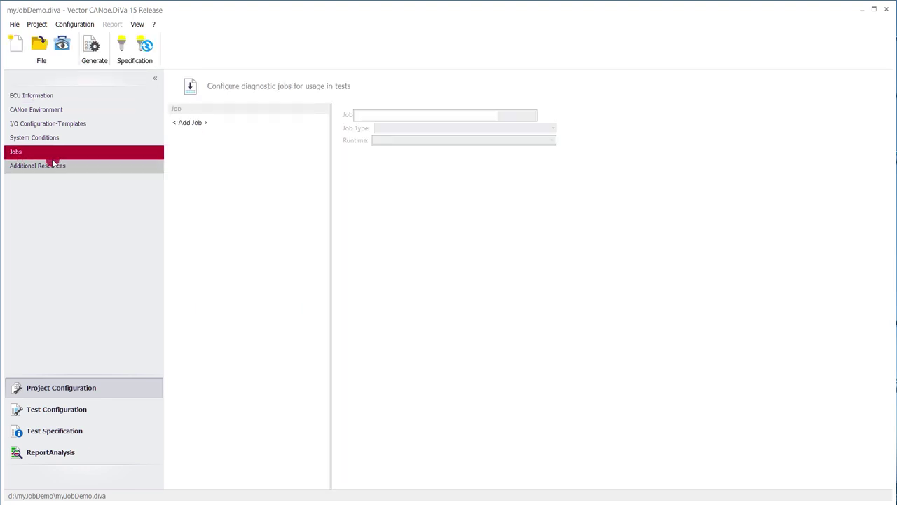
click(190, 123)
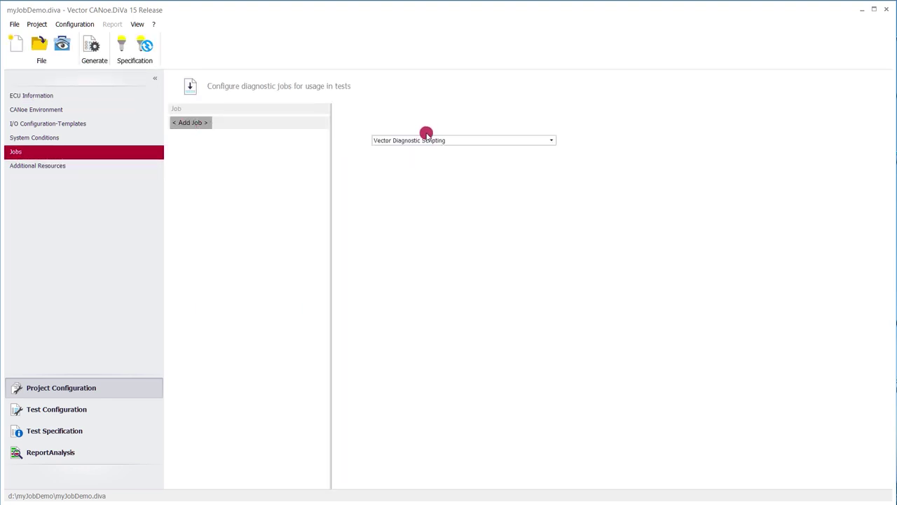
text(MyIdenti)
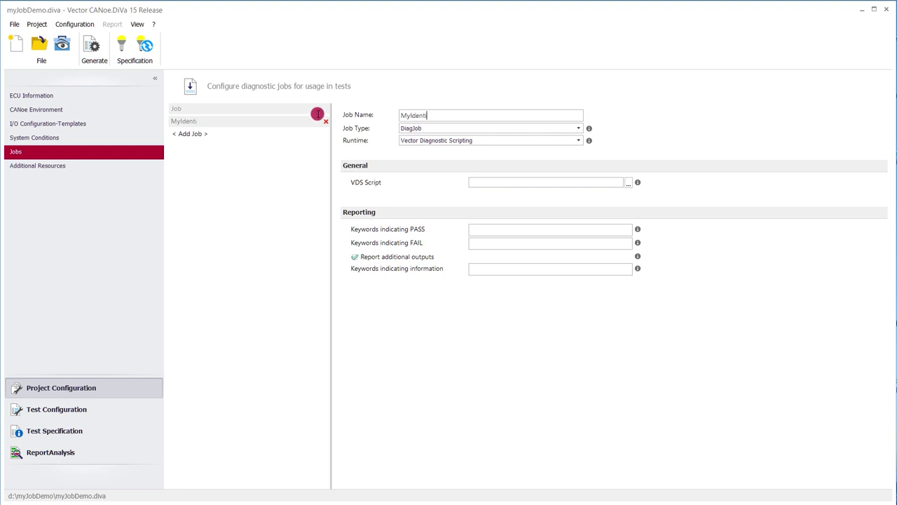
text(fication)
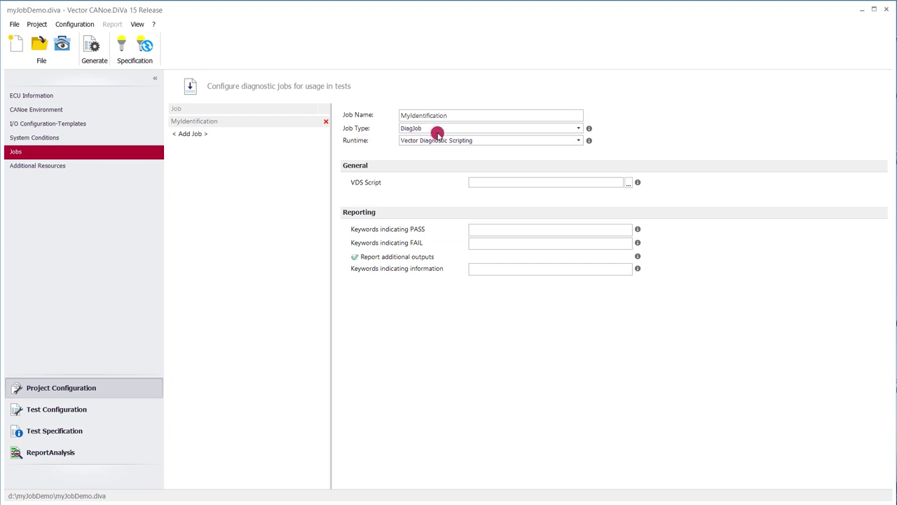
Step: Keep DiagJob as job type and Vector Diagnostic Scripting as runtime
click(576, 131)
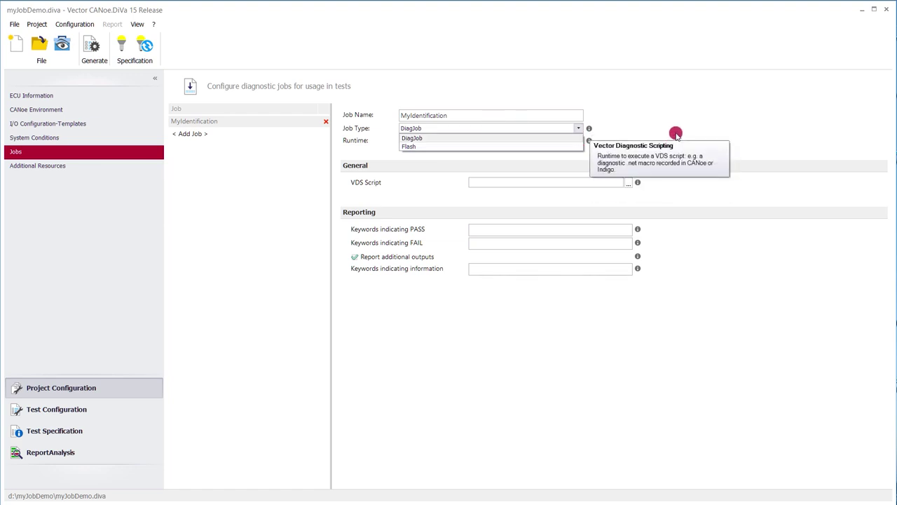
click(586, 131)
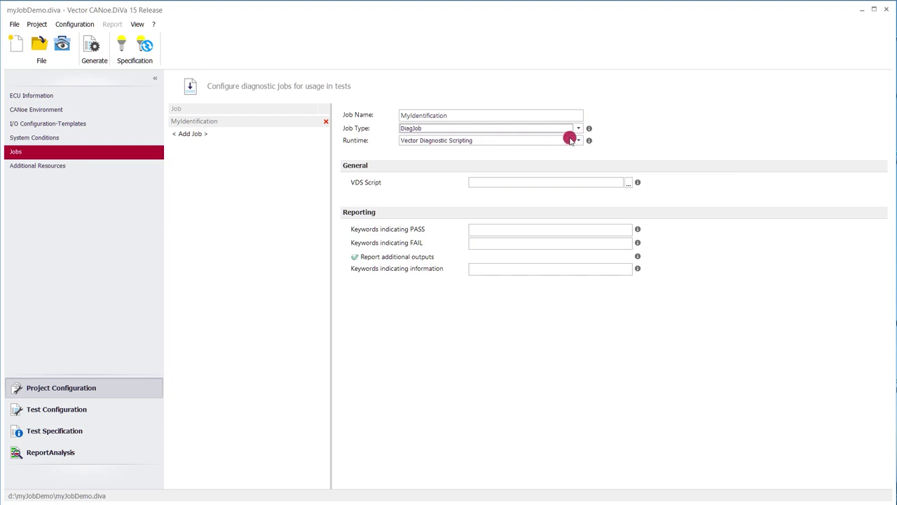
click(579, 141)
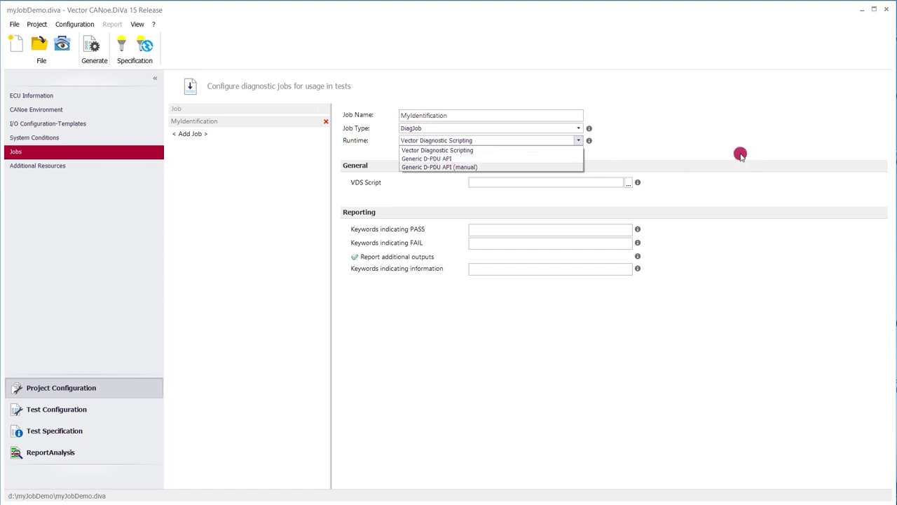
click(703, 158)
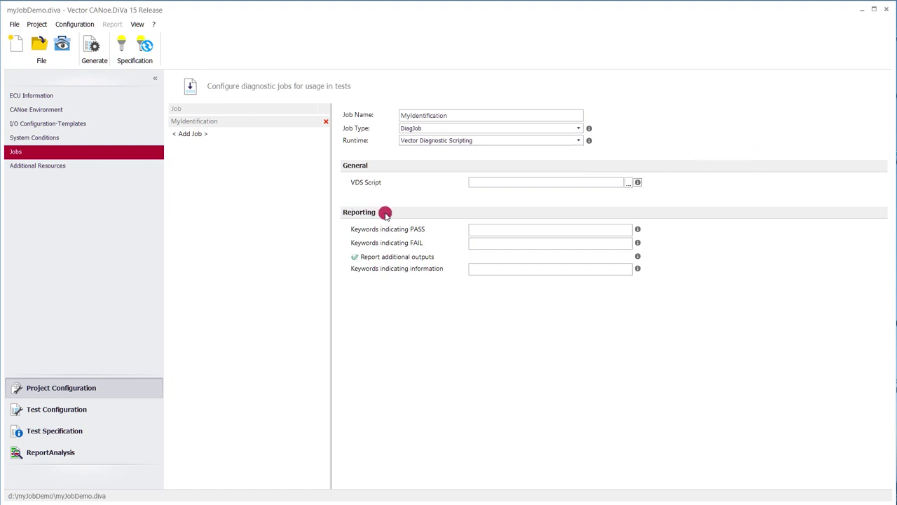
Step: Browse for the VDS script and open MyIdentificationSequence.cs in Notepad++
click(626, 184)
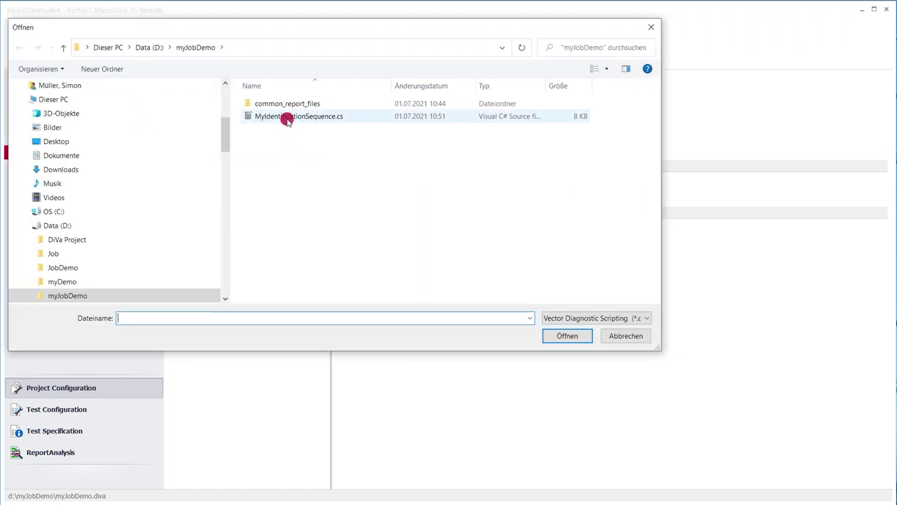
click(303, 119)
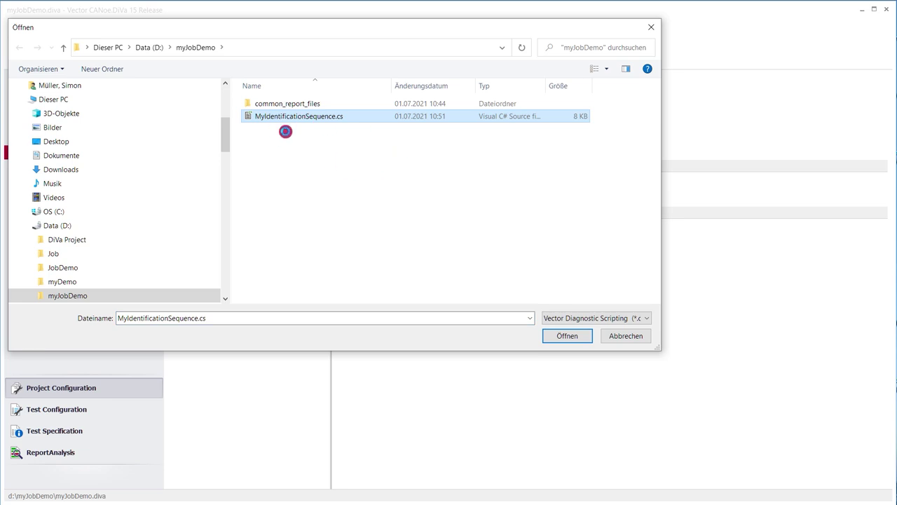
right_click(277, 119)
click(245, 198)
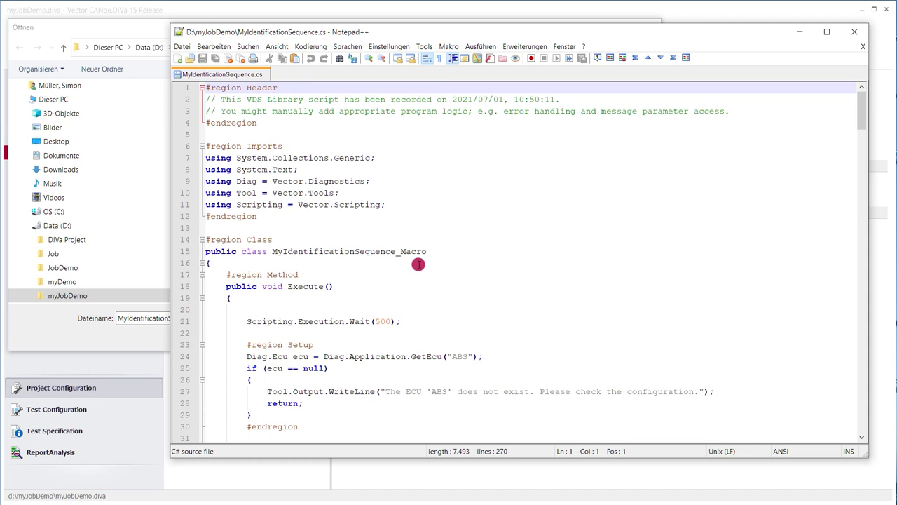
Step: Read through the recorded macro code in Notepad++, then close Notepad++
click(453, 256)
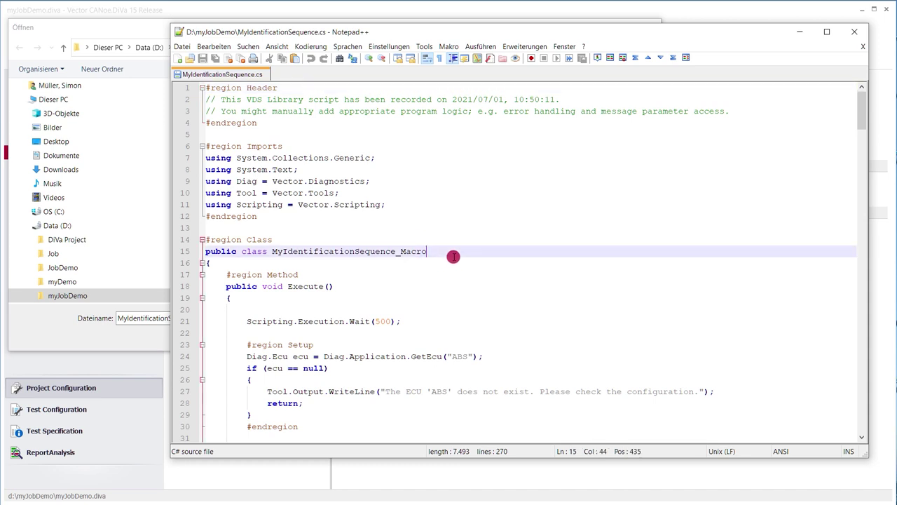
scroll(454, 257, down, 4)
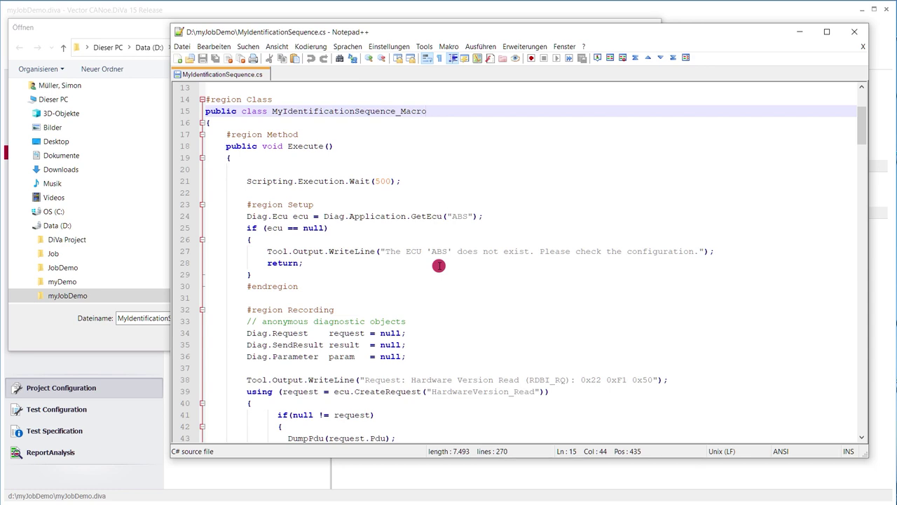
click(860, 33)
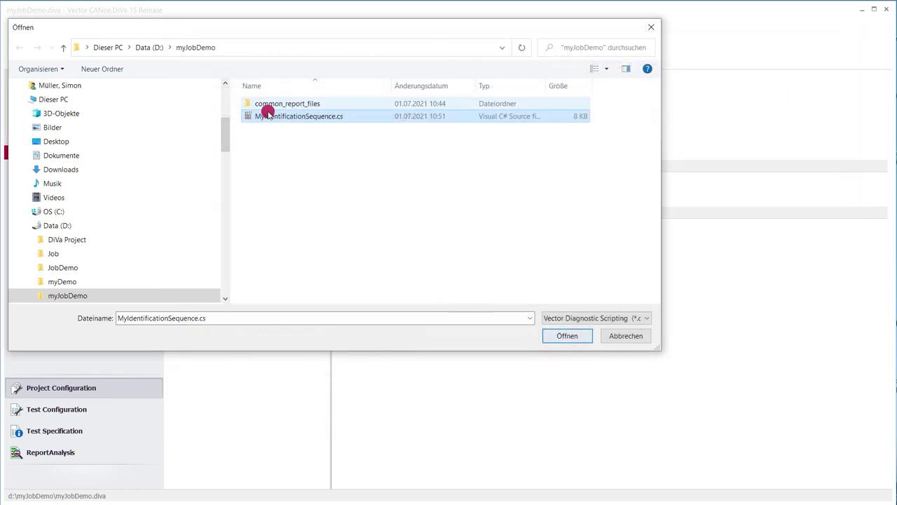
Step: Assign D:\myJobDemo\MyIdentificationSequence.cs as the MyIdentification job's VDS script
click(566, 337)
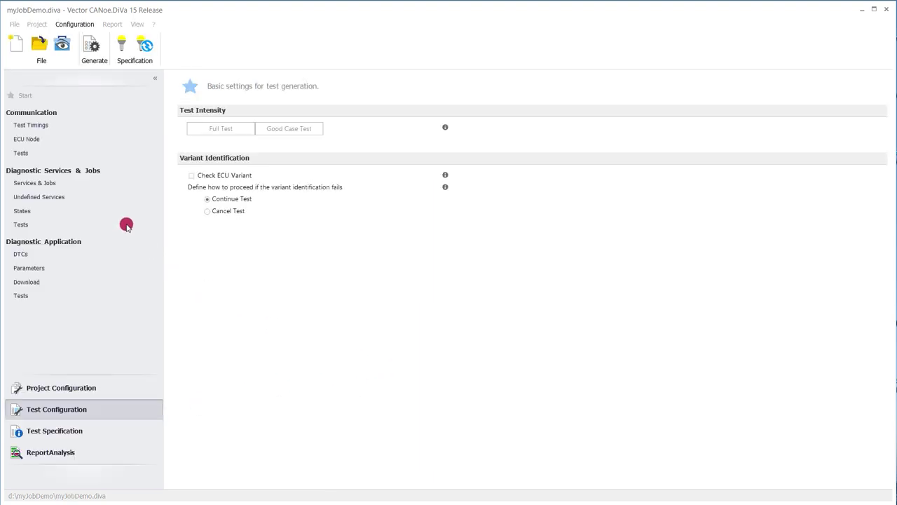
Step: In Services & Jobs, expand MyIdentification and view its ValidSequence instance settings
click(43, 184)
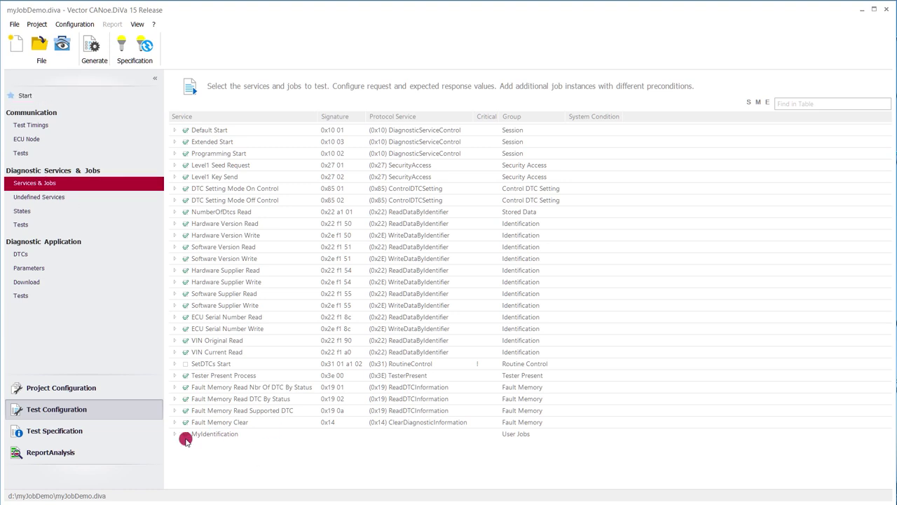
click(174, 435)
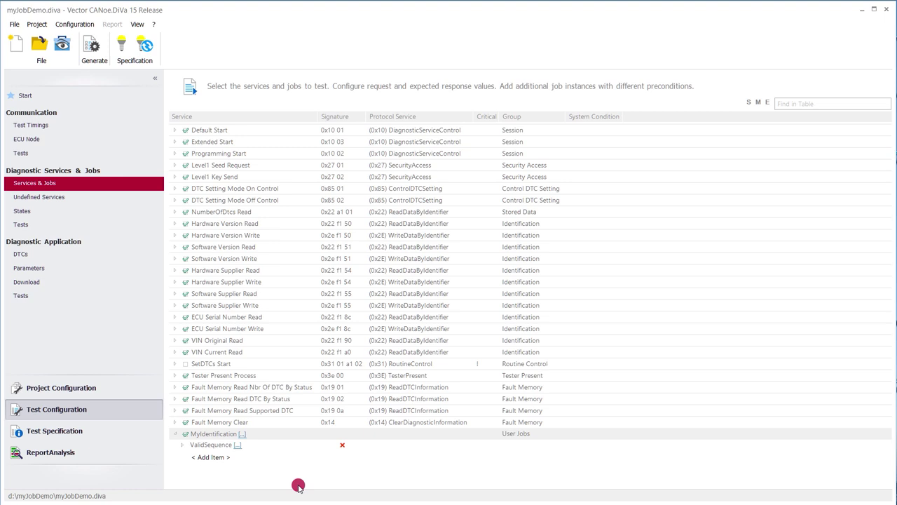
click(209, 445)
scroll(410, 439, down, 2)
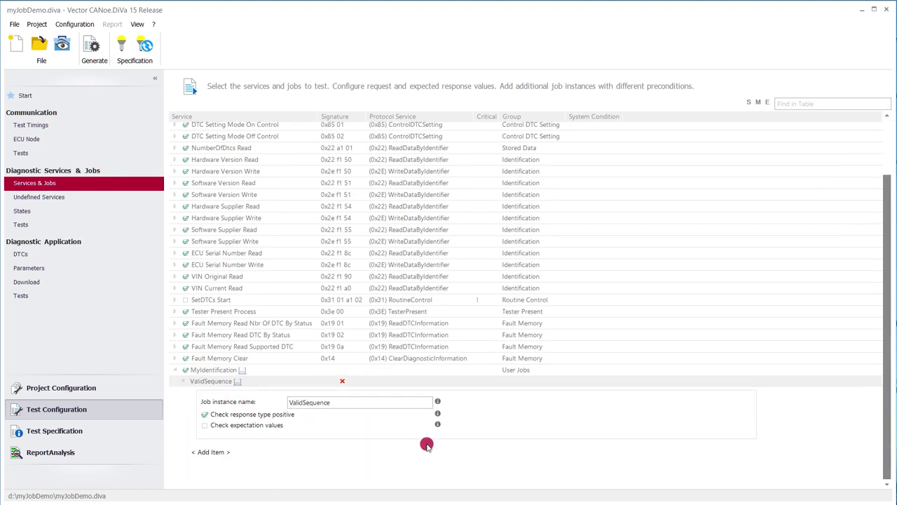
Step: Add instance ValidSequence_1 to MyIdentification with IgnOn as its system precondition
click(211, 452)
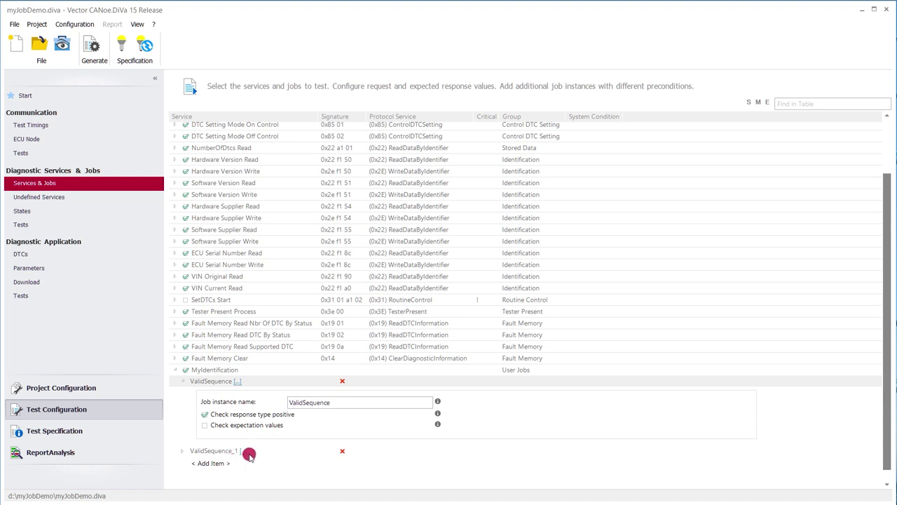
click(242, 454)
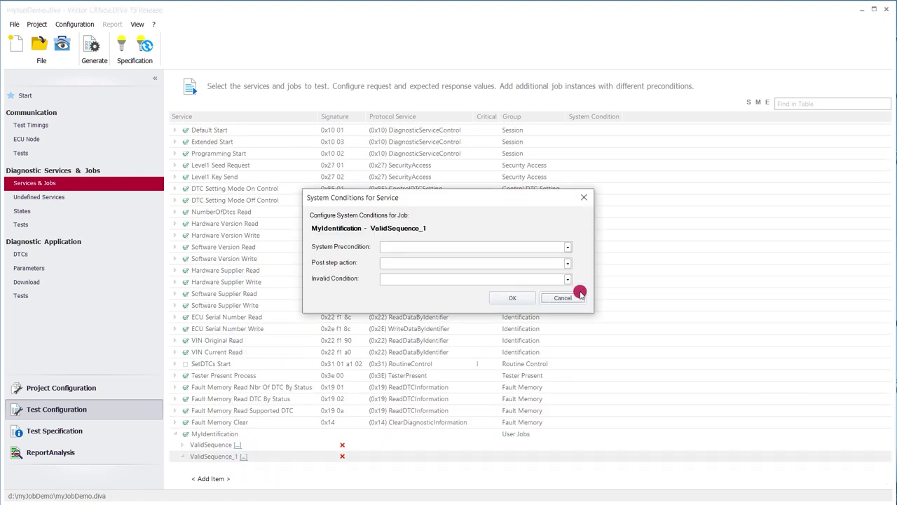
click(568, 248)
click(484, 268)
click(511, 301)
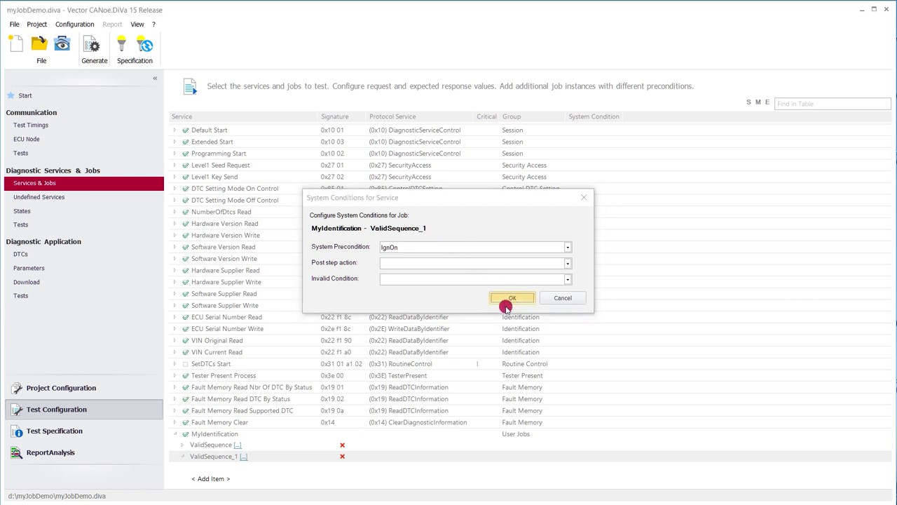
Step: Rename the ValidSequence_1 instance to IgnOn
scroll(394, 455, down, 2)
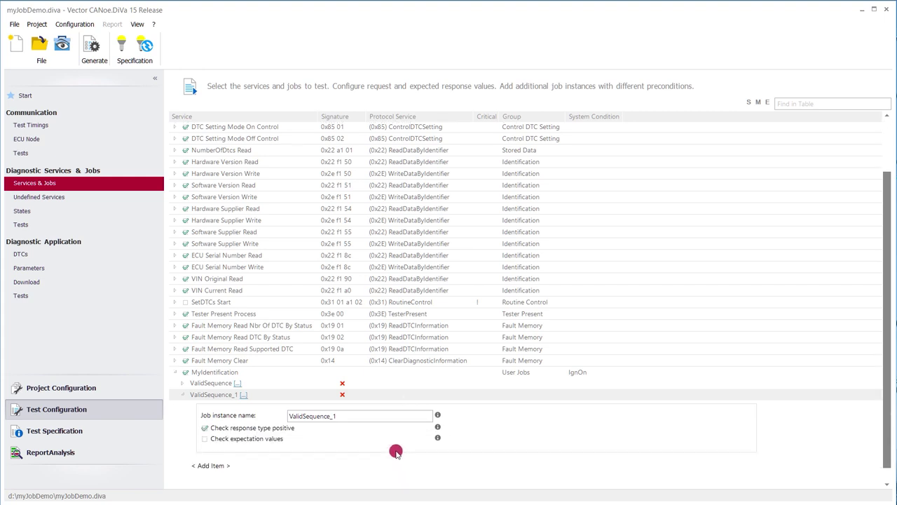
click(347, 384)
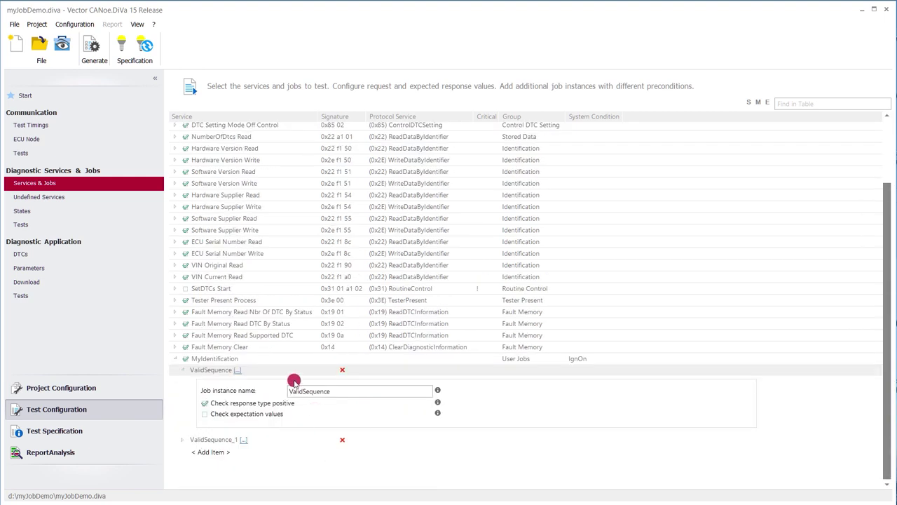
click(187, 371)
click(189, 456)
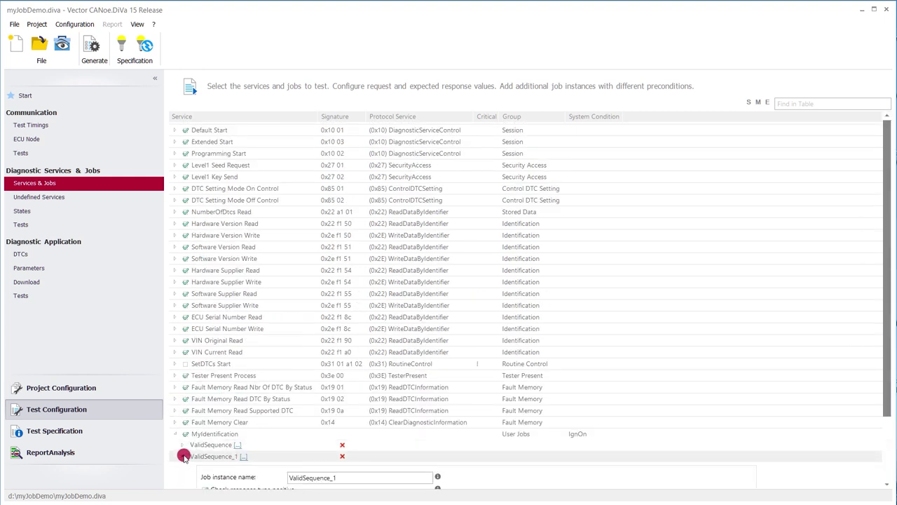
drag(346, 480, 231, 476)
text(Ig)
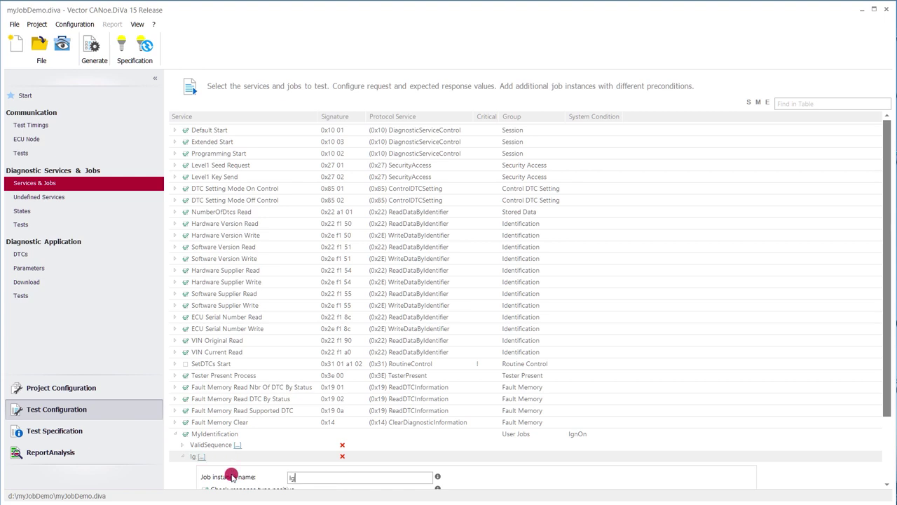
text(nOn)
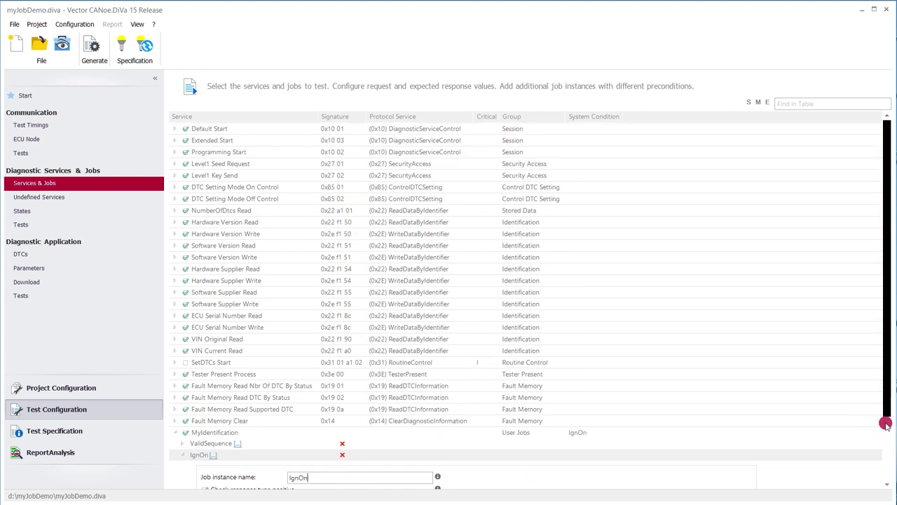
click(421, 445)
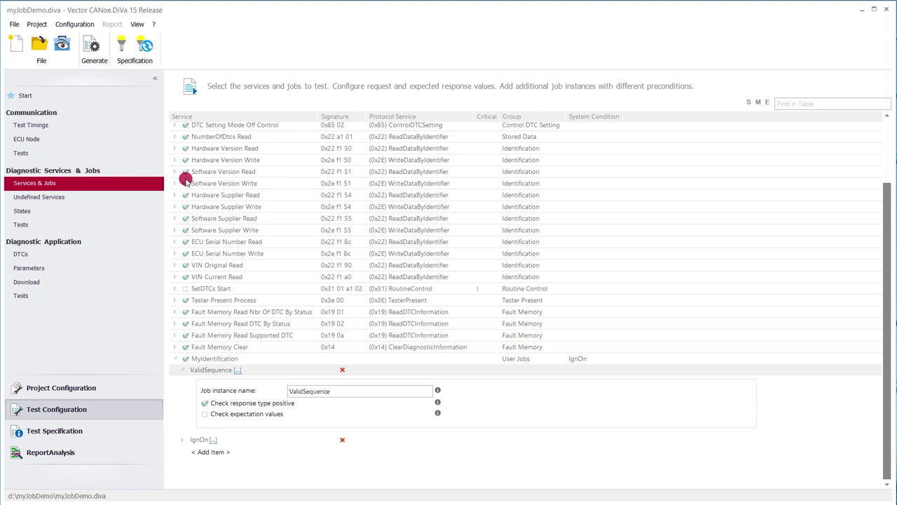
Step: Make Software Version Read's ValidRequest response expect Software Version.Year to be the constant 21
click(176, 172)
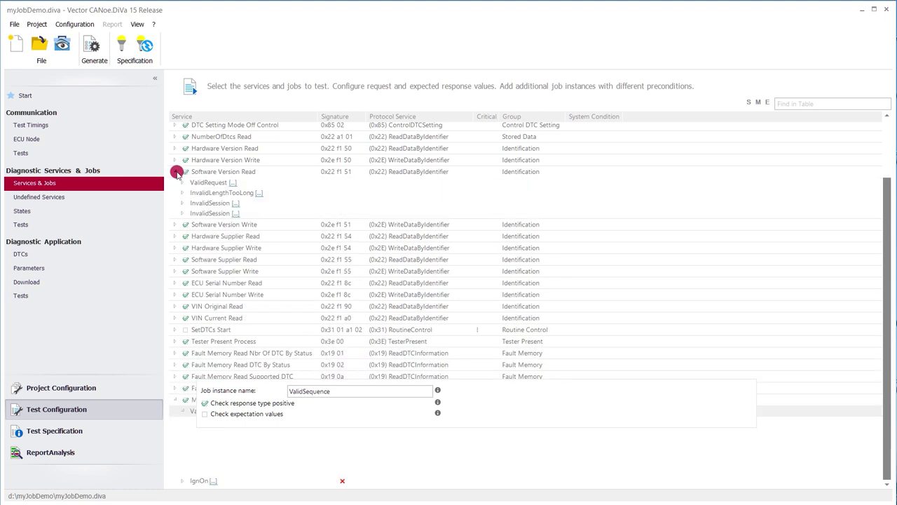
click(182, 182)
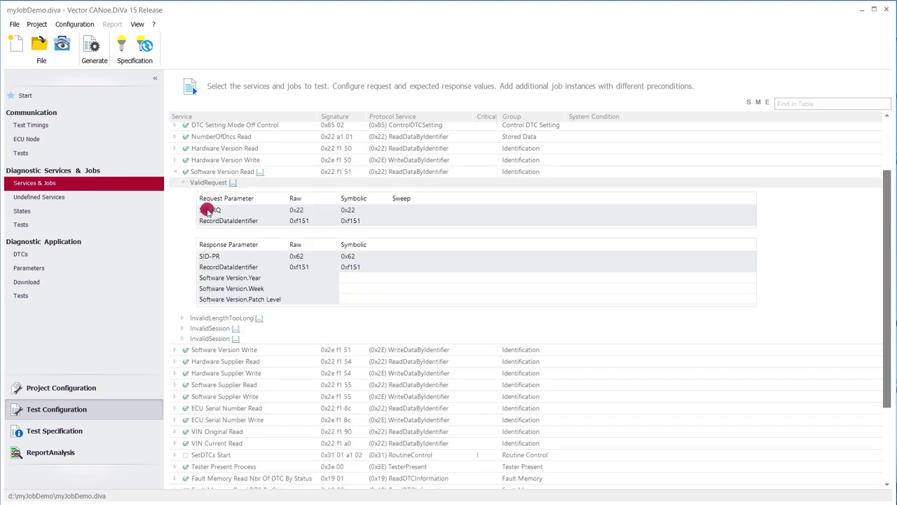
click(350, 281)
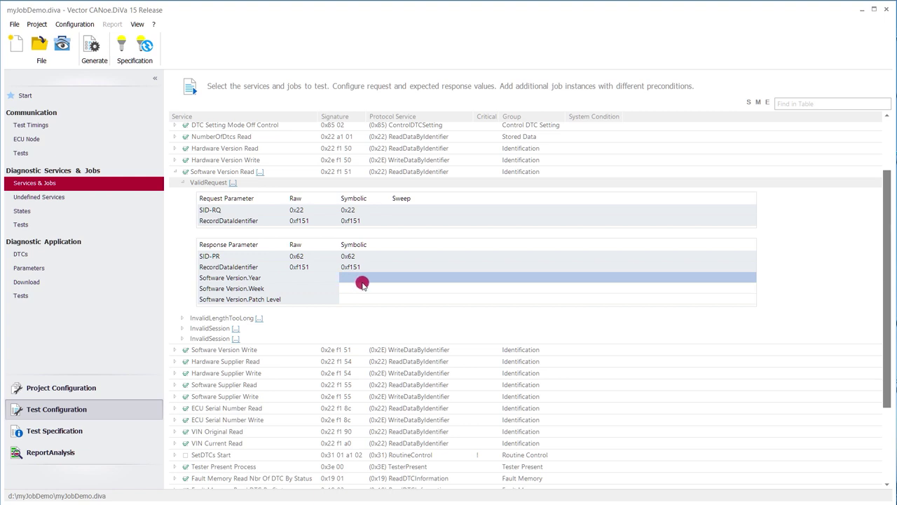
click(362, 280)
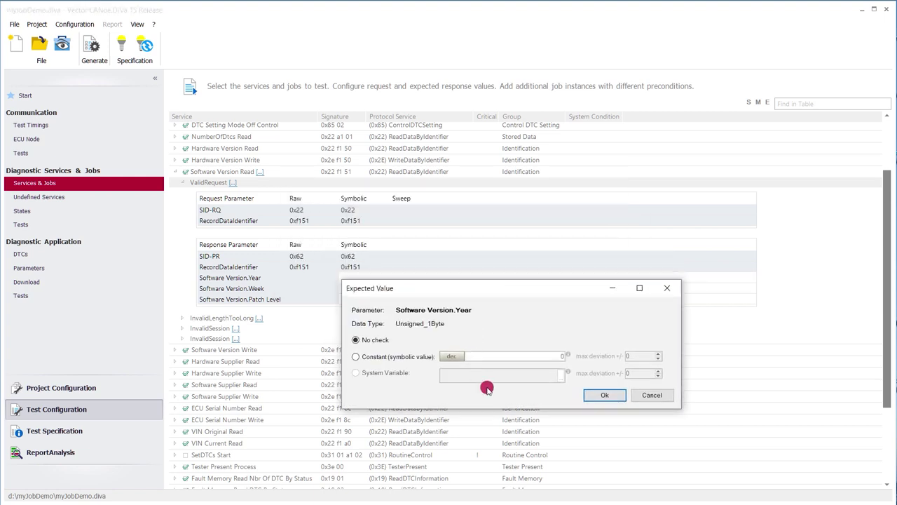
click(548, 358)
text(21)
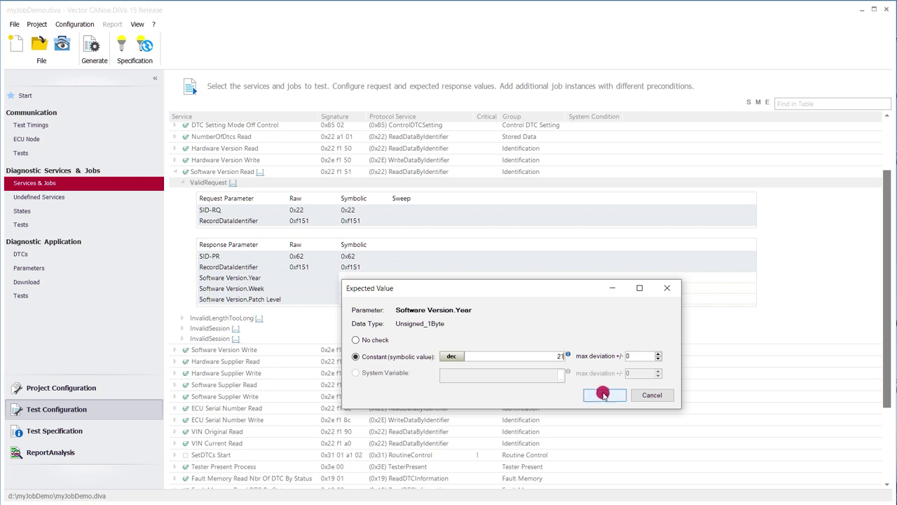
drag(507, 295, 612, 286)
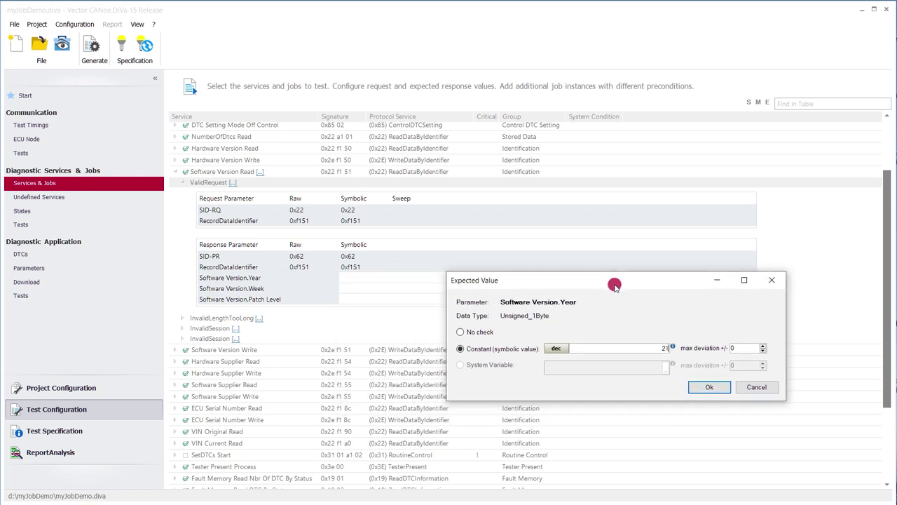
click(706, 389)
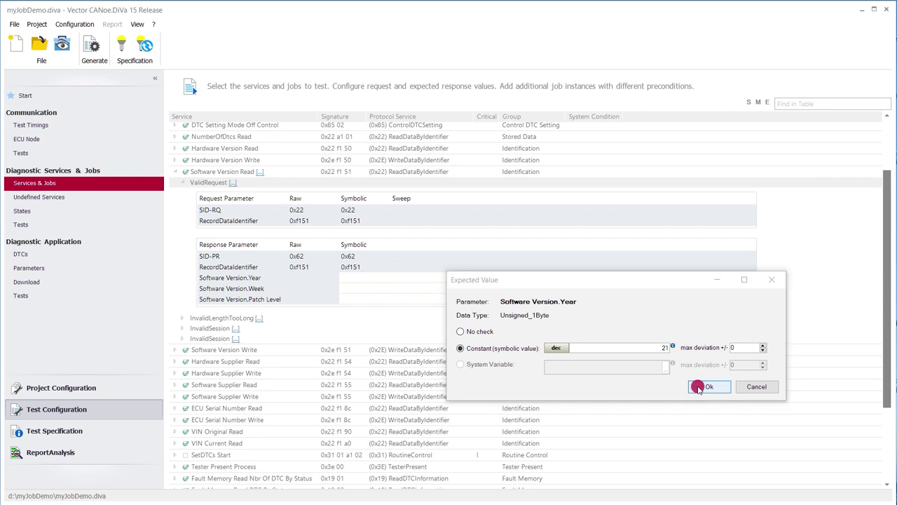
scroll(382, 295, down, 3)
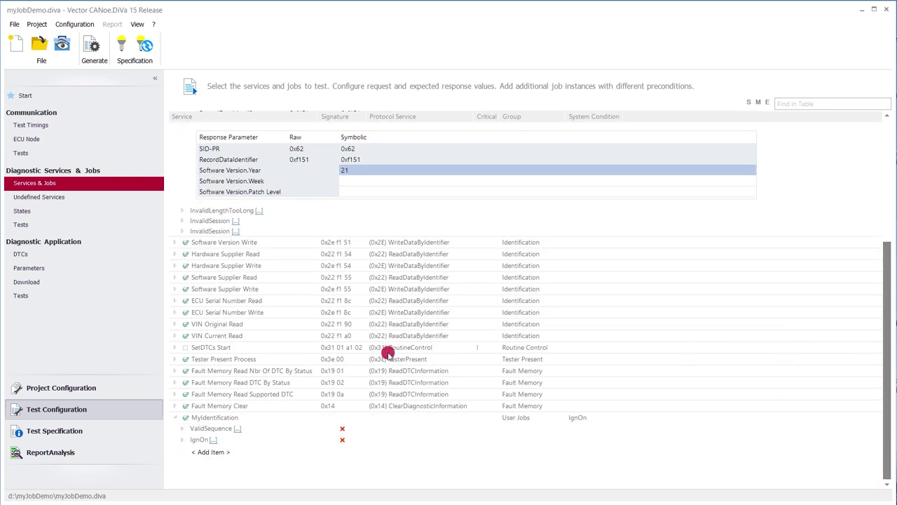
Step: Enable Check expectation values on MyIdentification's ValidSequence instance, then generate the test module
click(182, 428)
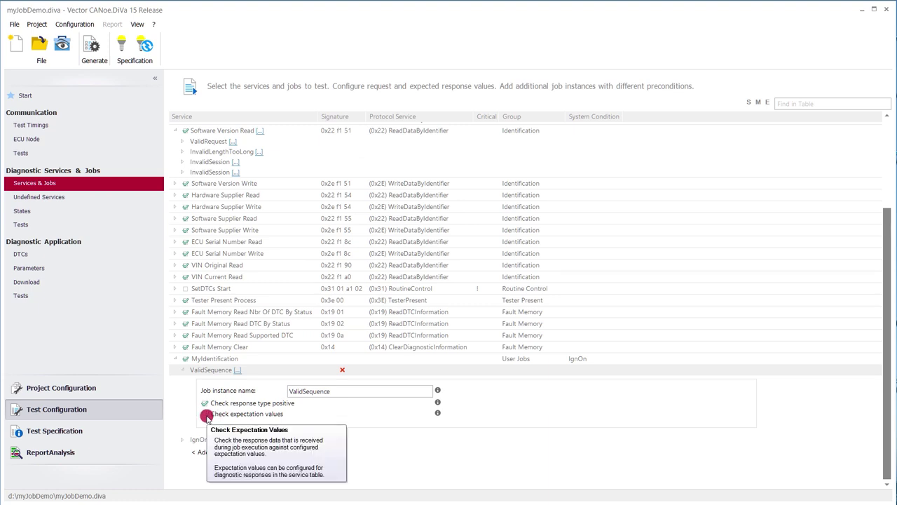
click(206, 414)
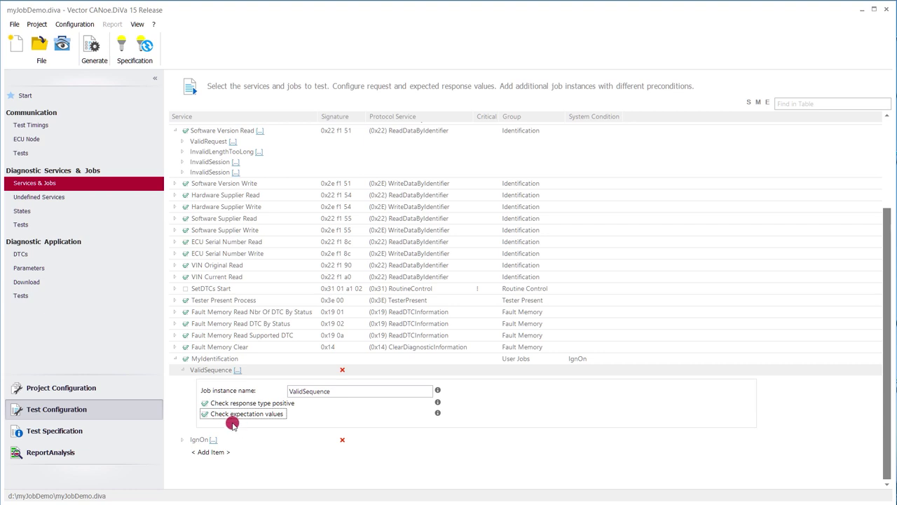
click(182, 370)
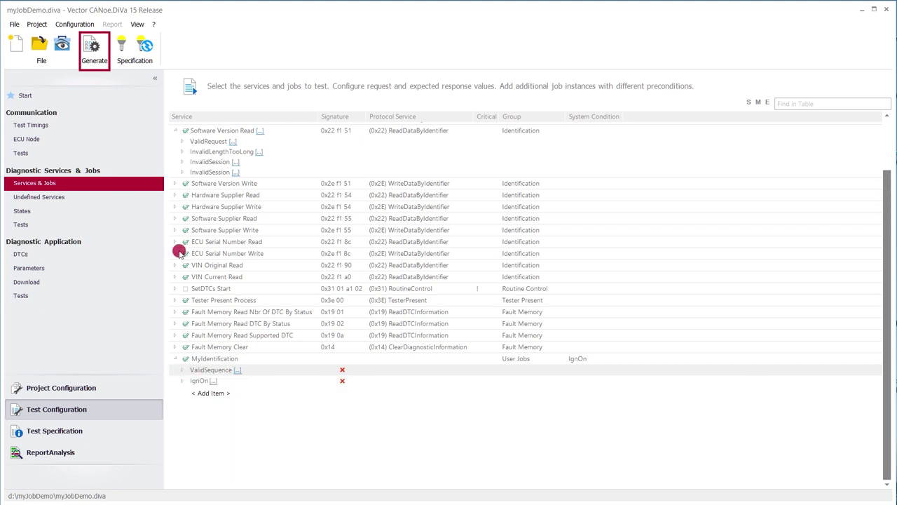
click(91, 48)
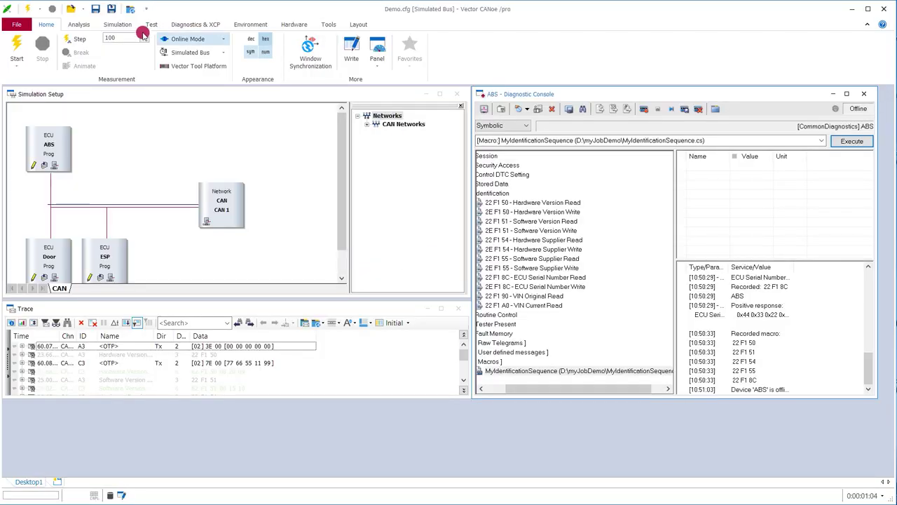
Step: Import myJobDemo.diva into CANoe as a test module, acknowledging the already-imported notice
click(216, 25)
click(381, 56)
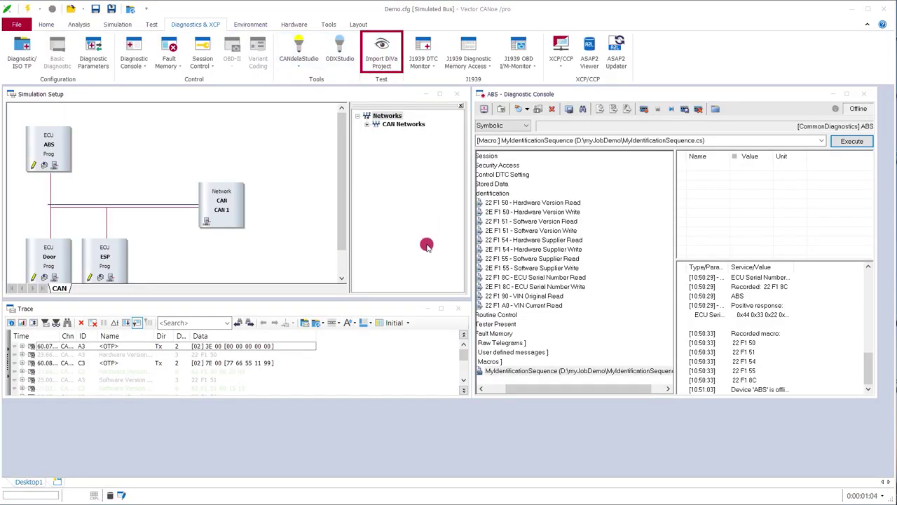
click(549, 192)
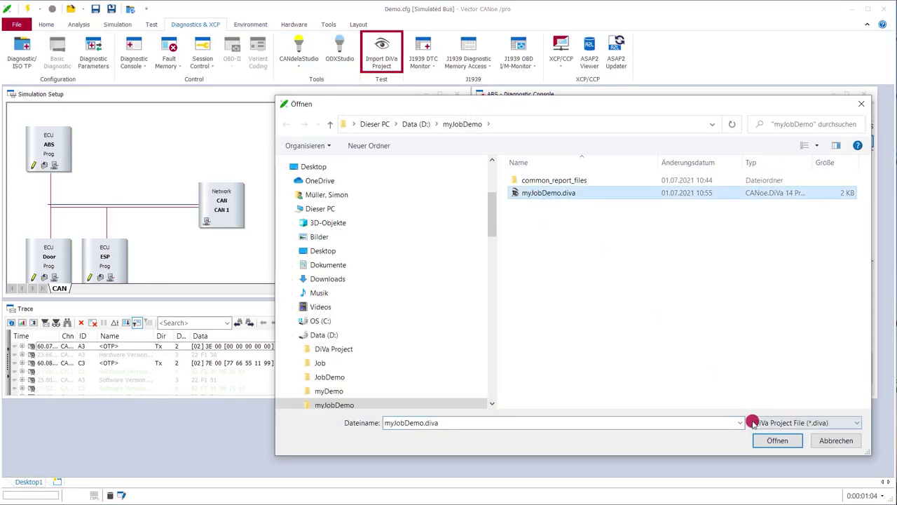
click(776, 440)
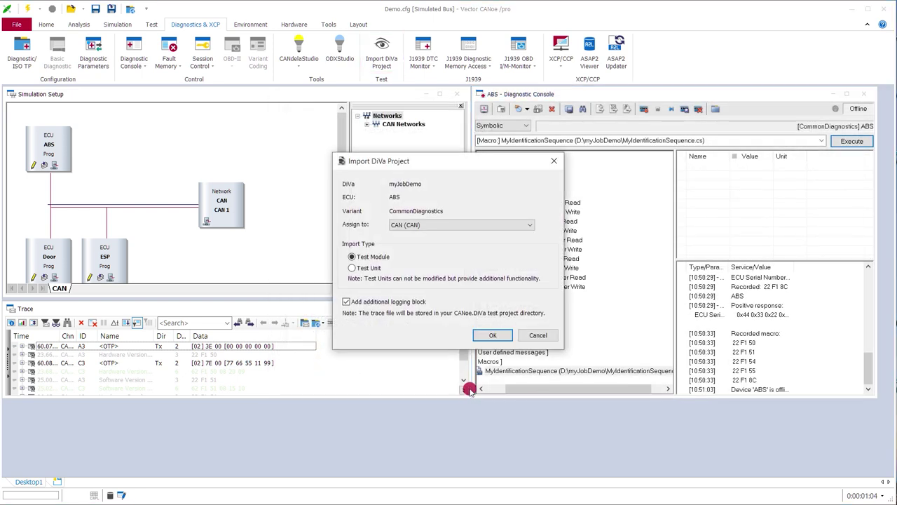
click(491, 333)
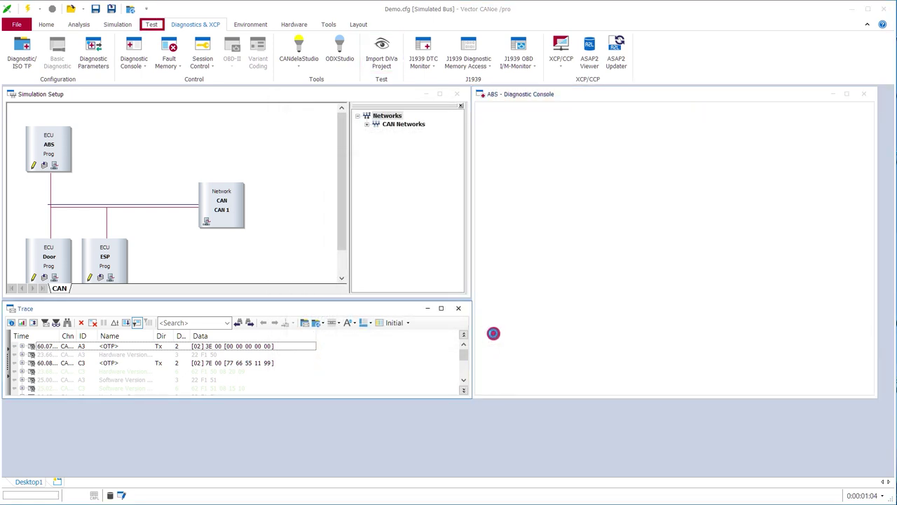
click(646, 374)
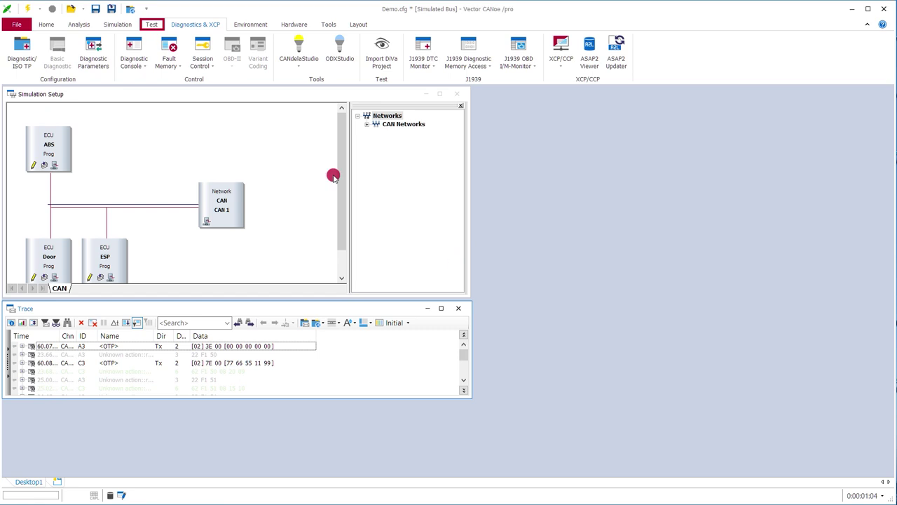
Step: Start the measurement, overwriting the existing log file, and show the Test Setup for test modules
click(150, 24)
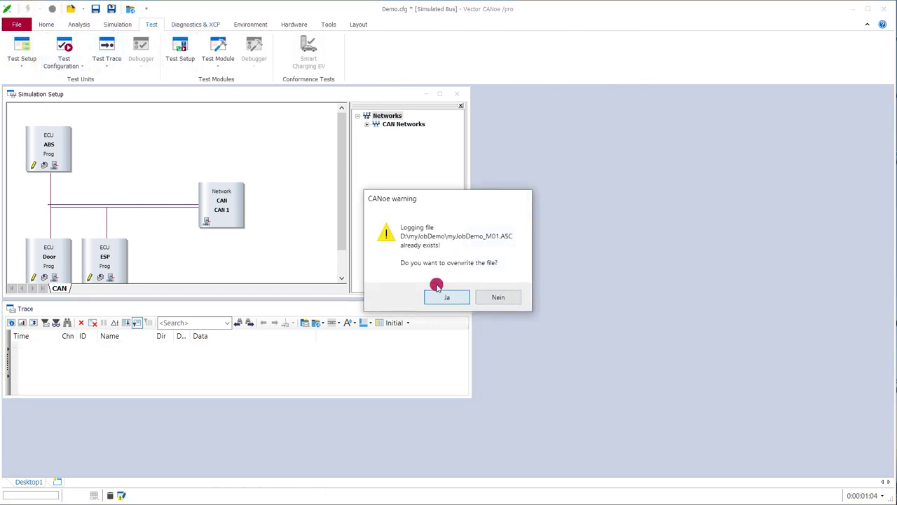
click(438, 289)
click(175, 50)
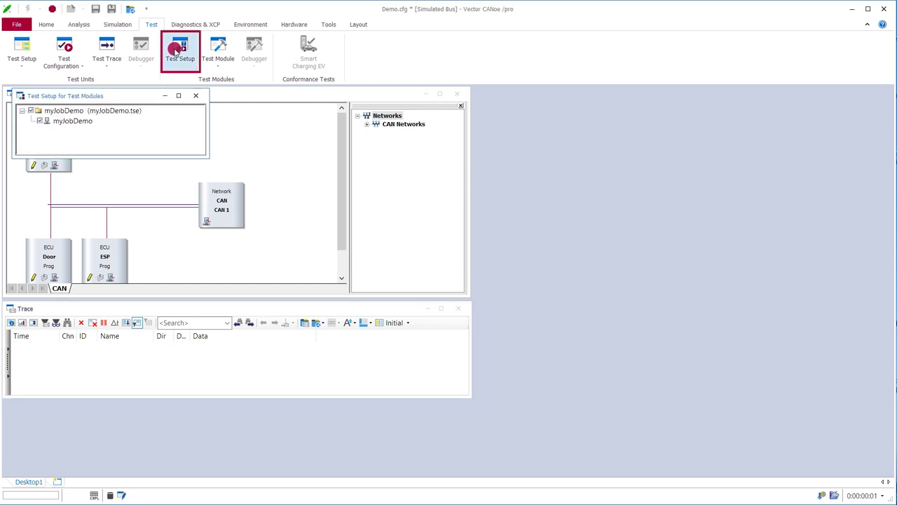
Step: Open the myJobDemo test module window, moved to the top and enlarged
click(82, 123)
double_click(83, 123)
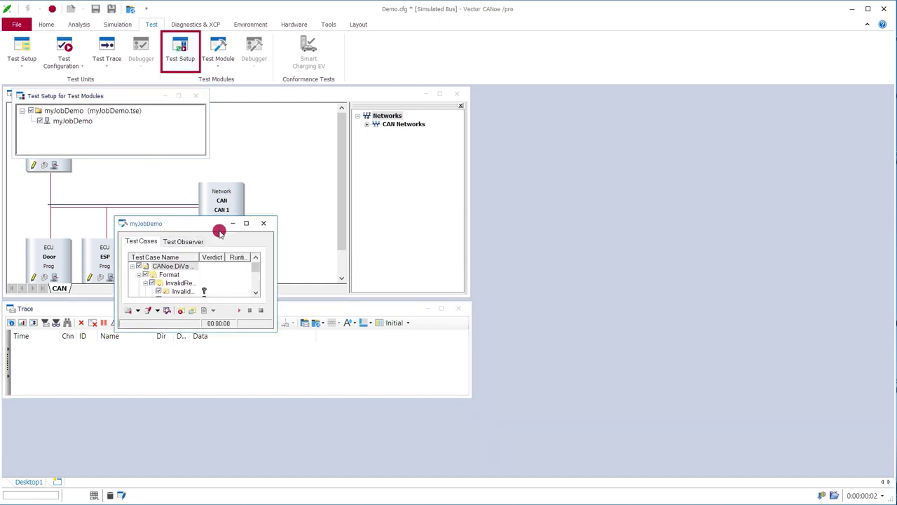
drag(220, 225, 313, 92)
drag(373, 200, 833, 477)
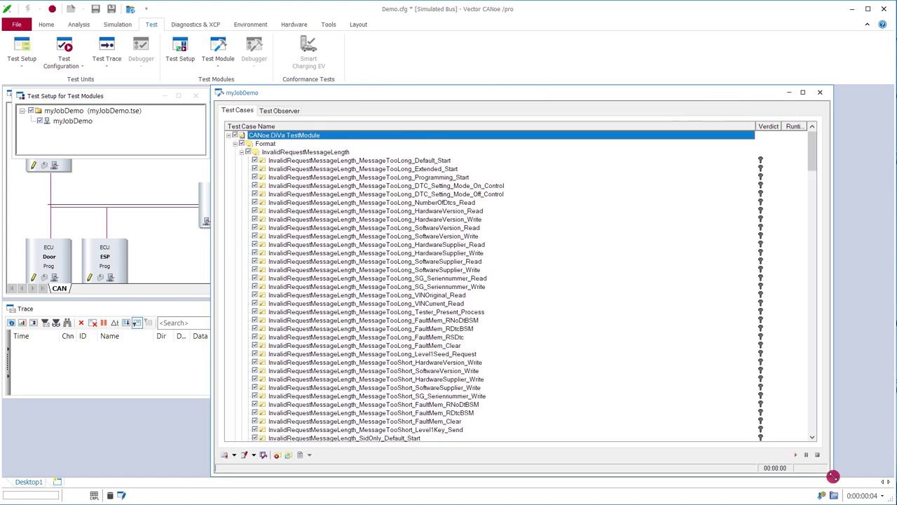
Step: Enable only the DiagnosticJobs test cases, ValidSequence and IgnOn, with all other branches unchecked
click(238, 136)
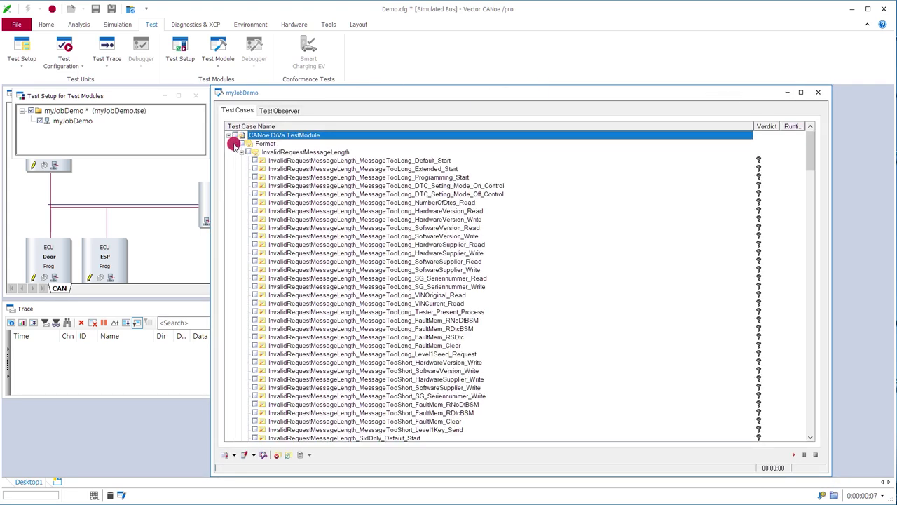
click(234, 144)
click(234, 152)
click(234, 160)
click(235, 169)
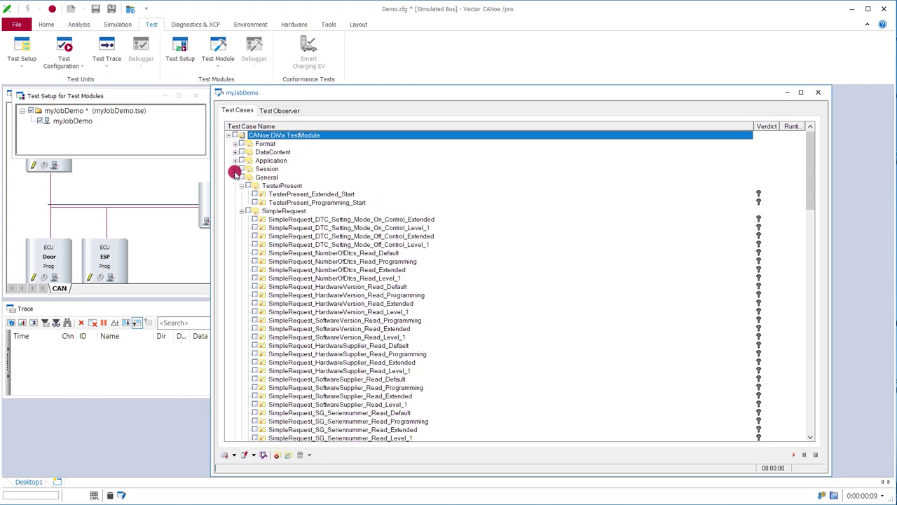
click(235, 178)
click(235, 186)
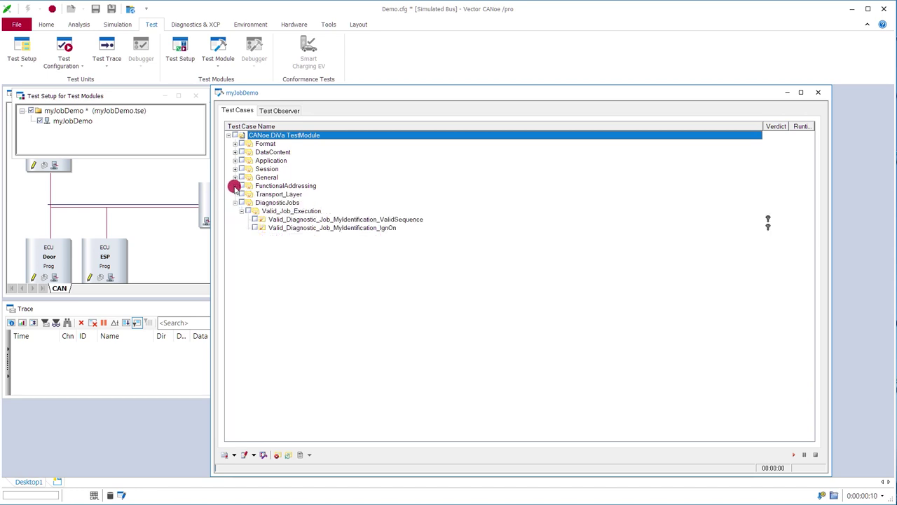
click(242, 203)
click(412, 219)
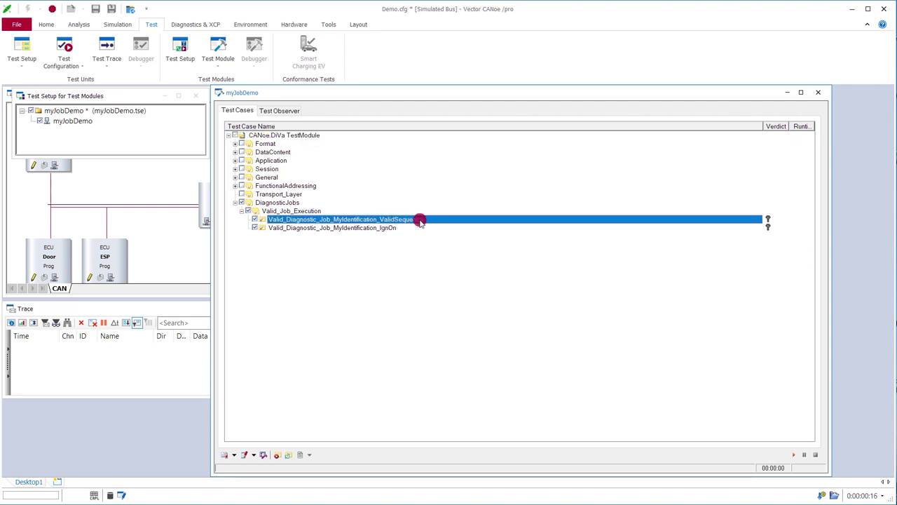
click(383, 228)
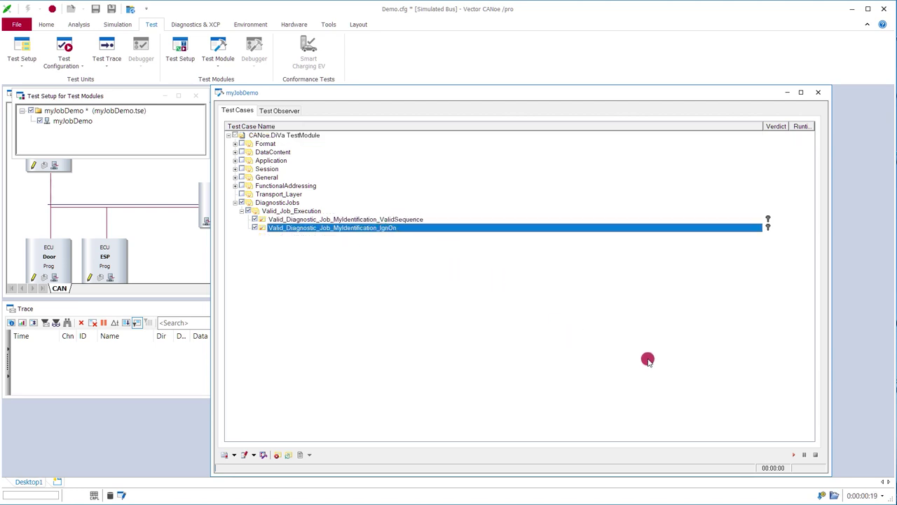
Step: Run the DiagnosticJobs tests, where ValidSequence fails and IgnOn passes, then stop the measurement
click(793, 455)
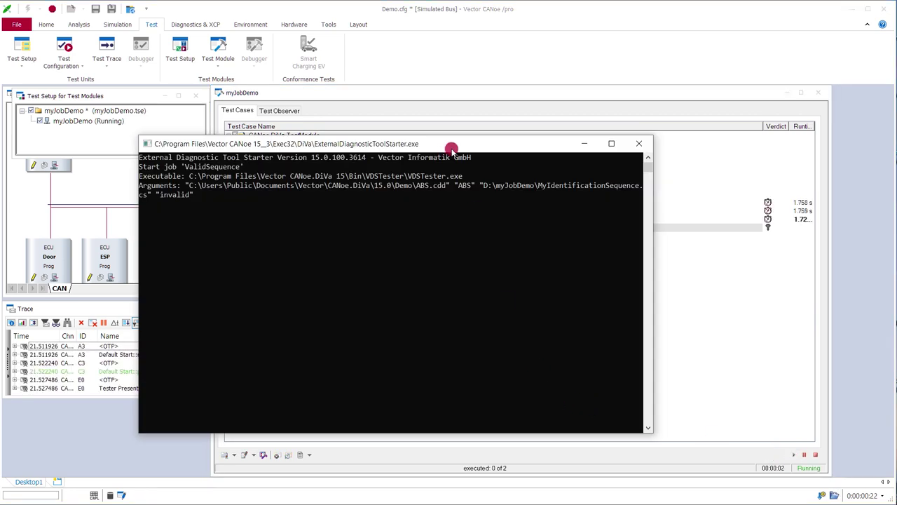
drag(453, 149, 591, 240)
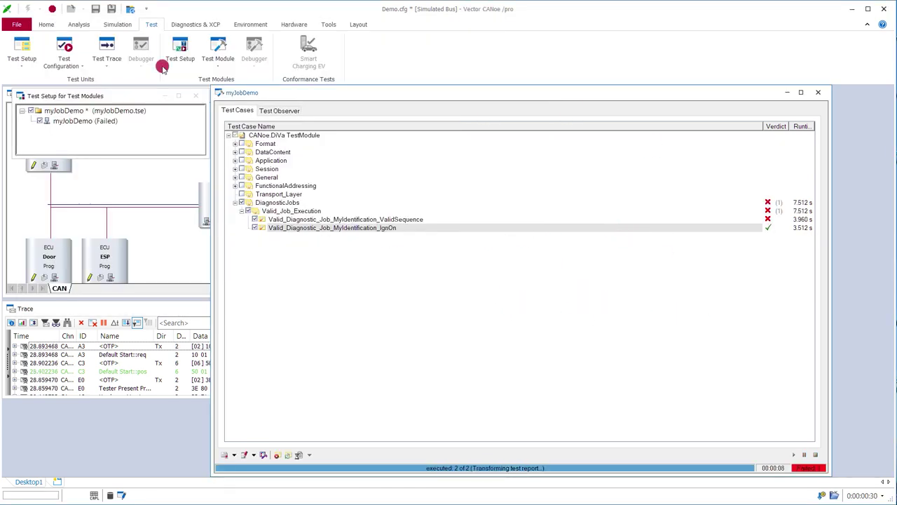
click(52, 9)
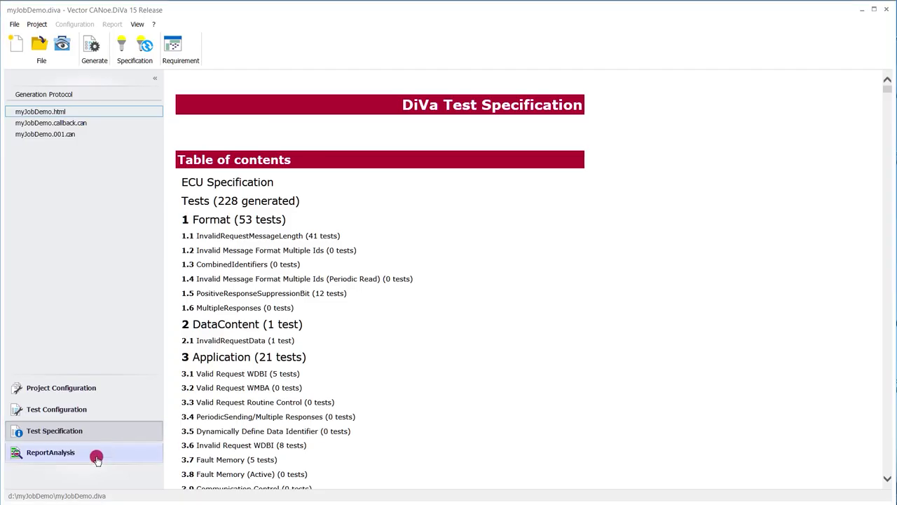
Step: Load myJobDemo_report0001.xml in ReportAnalysis and open failed test case 8.1.1 ValidSequence
click(147, 453)
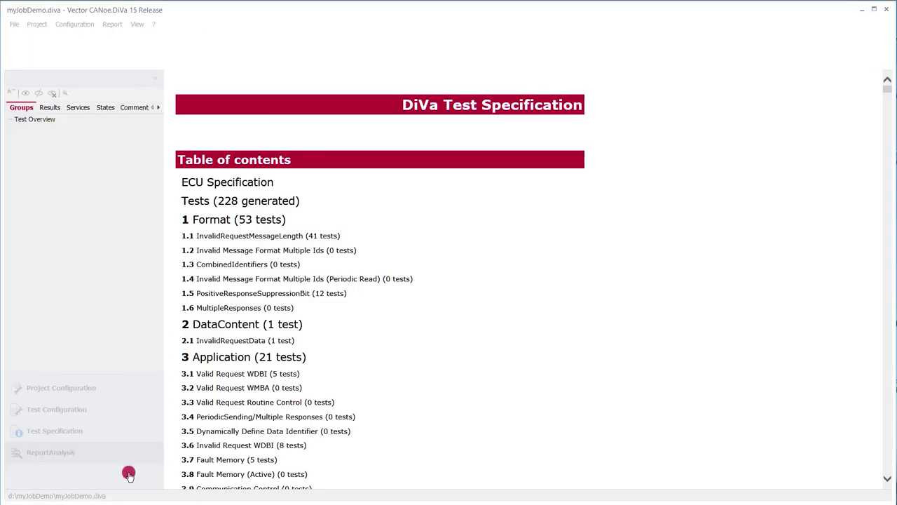
click(378, 42)
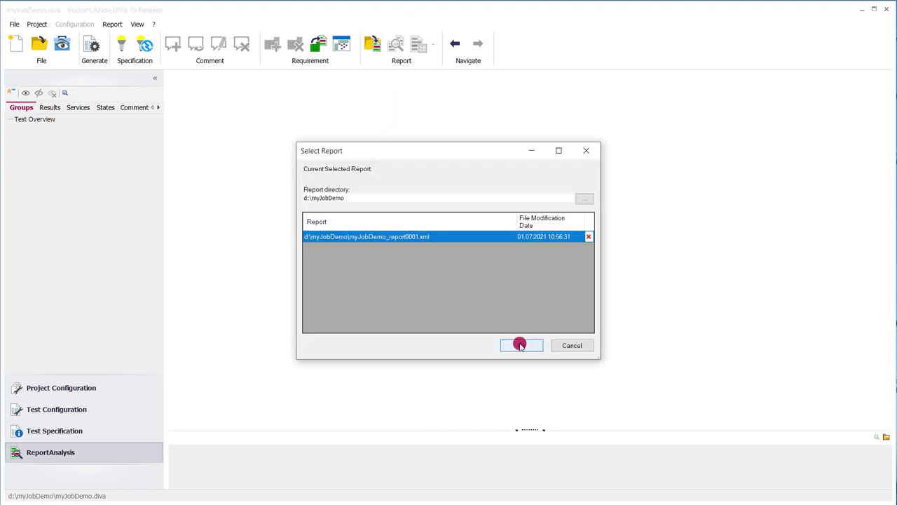
click(520, 345)
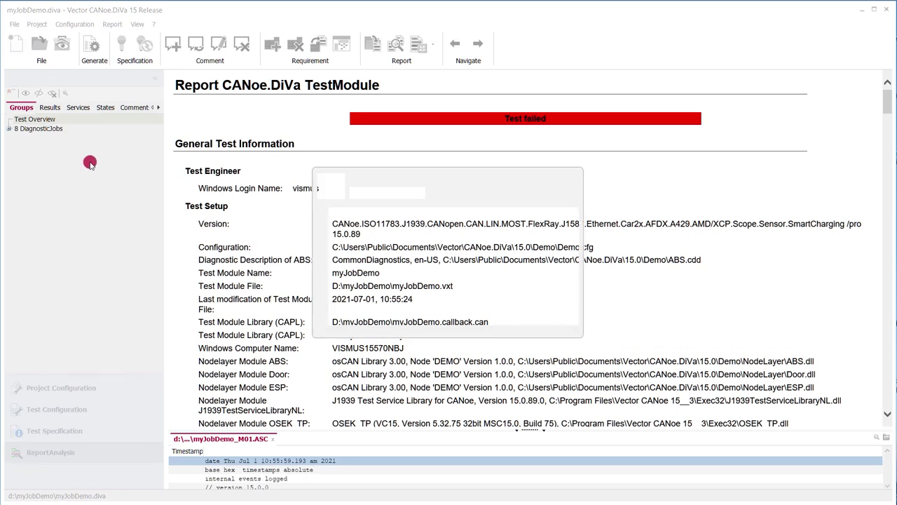
click(8, 129)
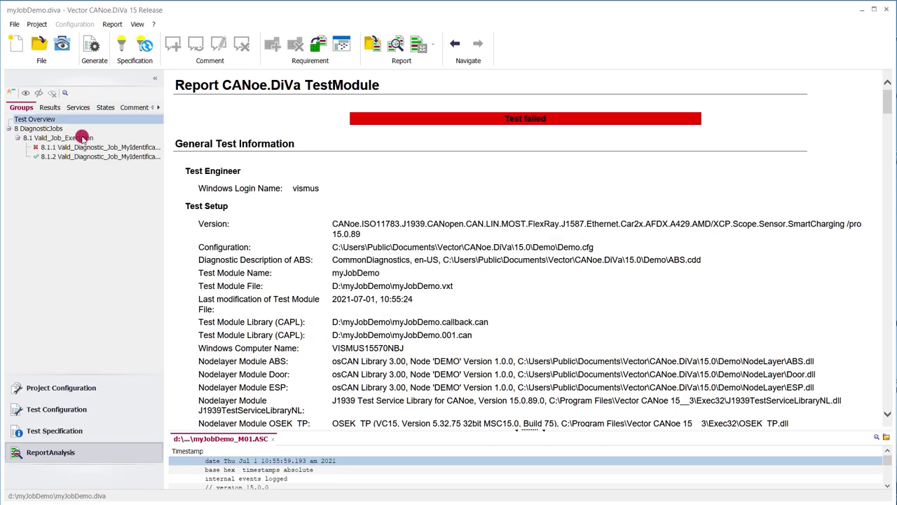
drag(164, 160, 162, 192)
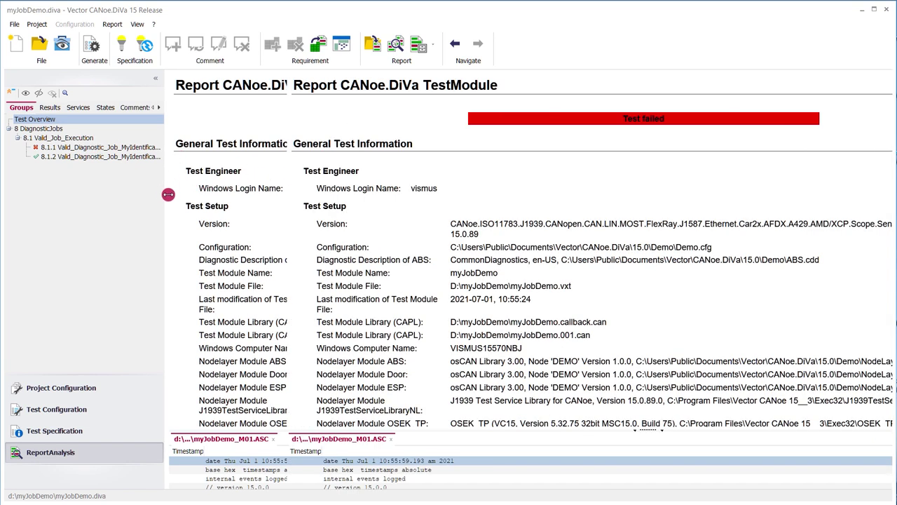
drag(216, 197, 182, 147)
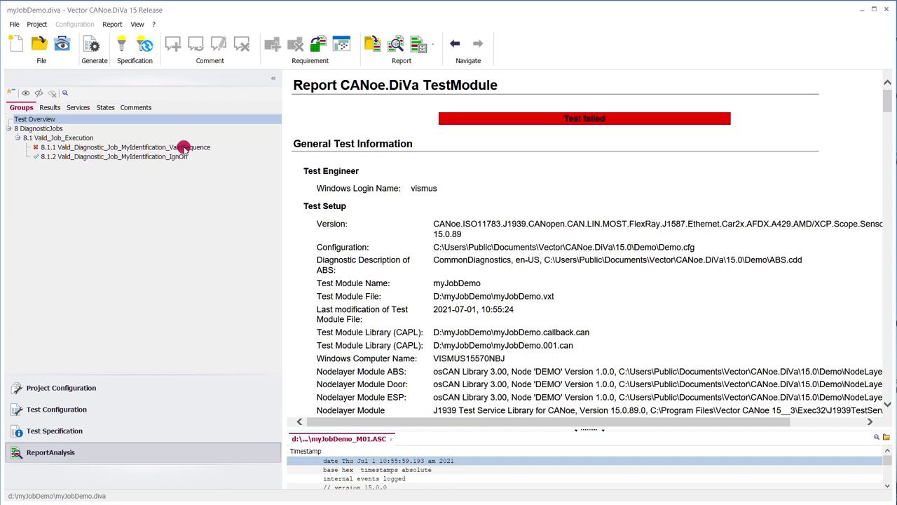
click(183, 147)
Step: Narrow the tree pane and check the Setup step's MyIdentificationSequence script path, then collapse it
drag(281, 199, 190, 195)
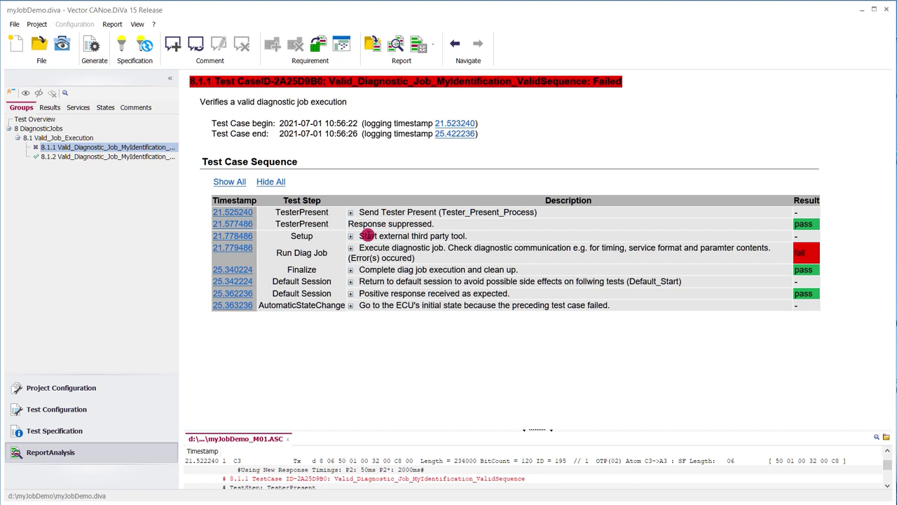
click(351, 237)
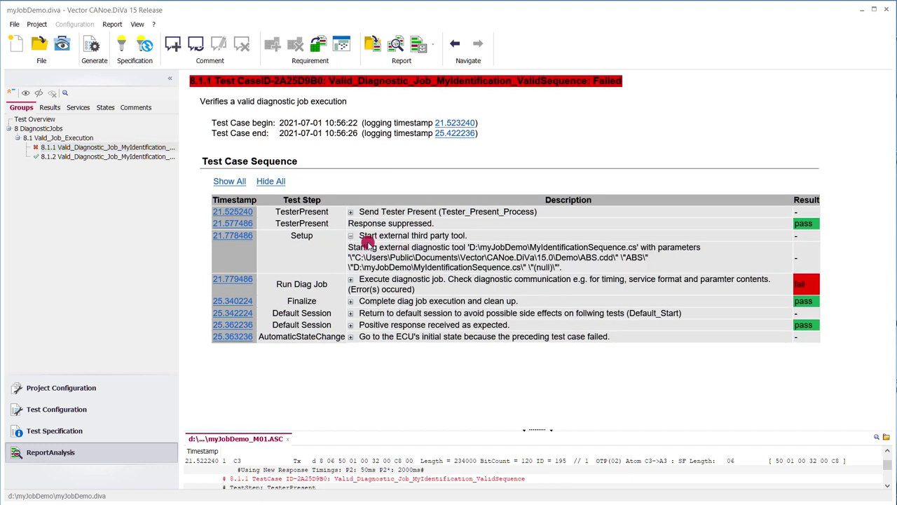
drag(476, 248, 605, 248)
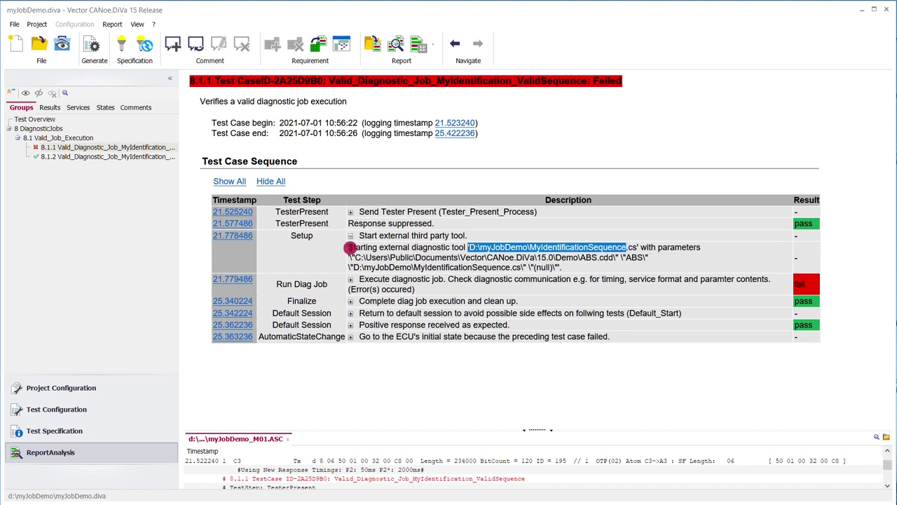
click(351, 237)
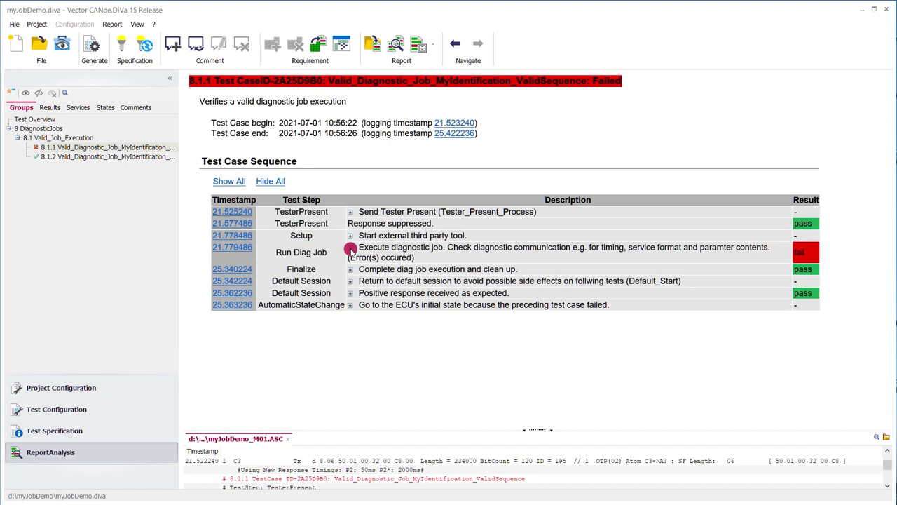
click(351, 248)
scroll(351, 250, down, 4)
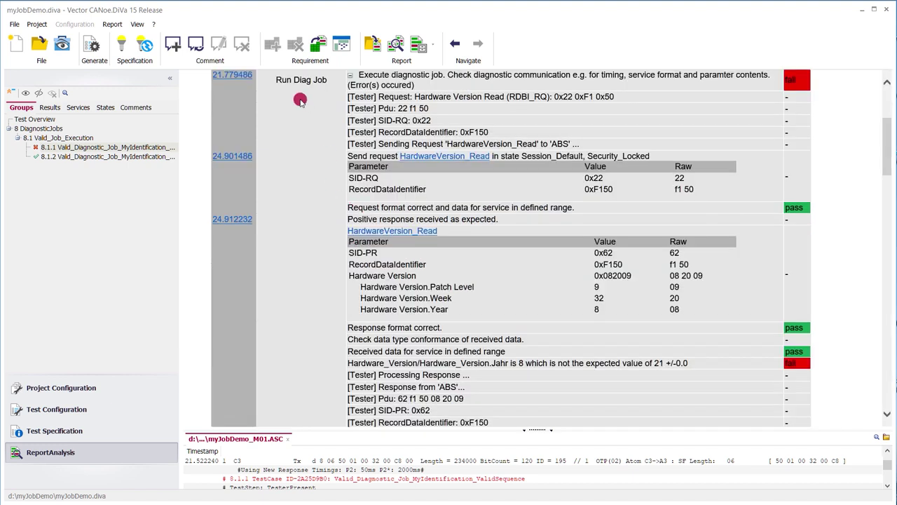
drag(338, 83, 268, 84)
scroll(547, 161, up, 2)
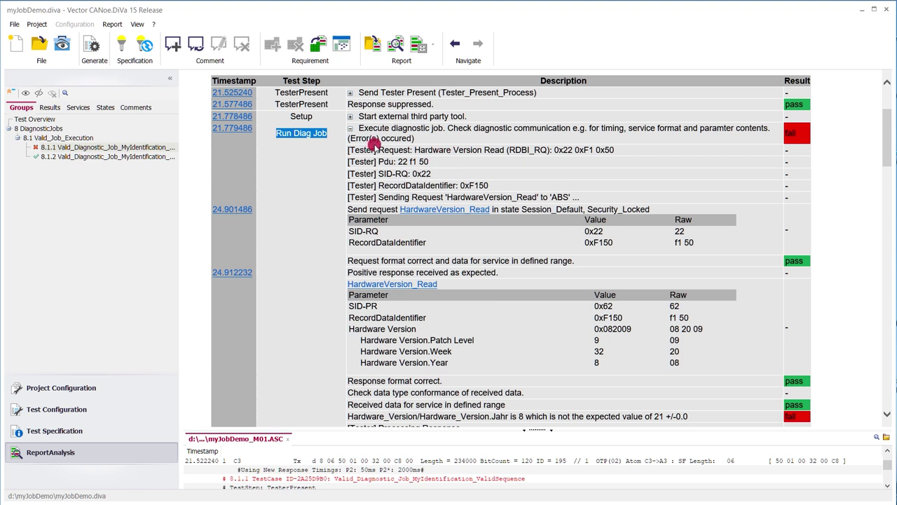
drag(378, 150, 348, 150)
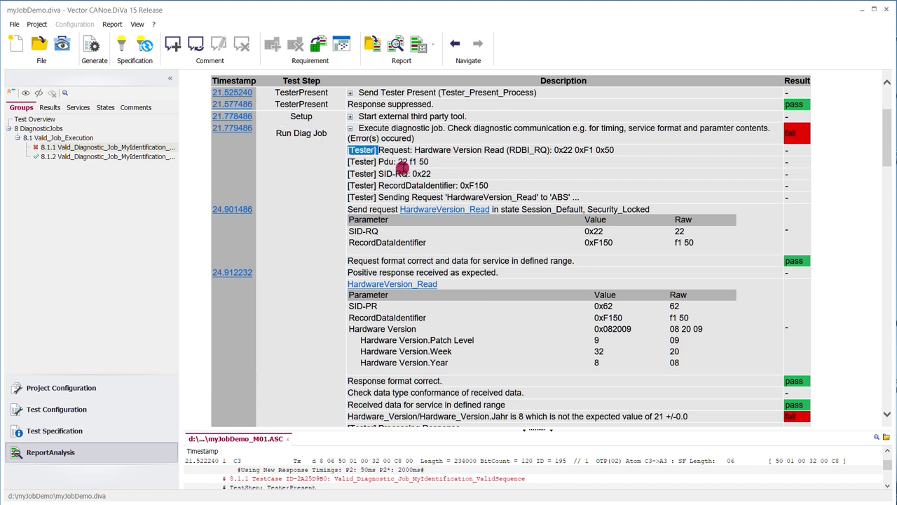
drag(377, 162, 347, 162)
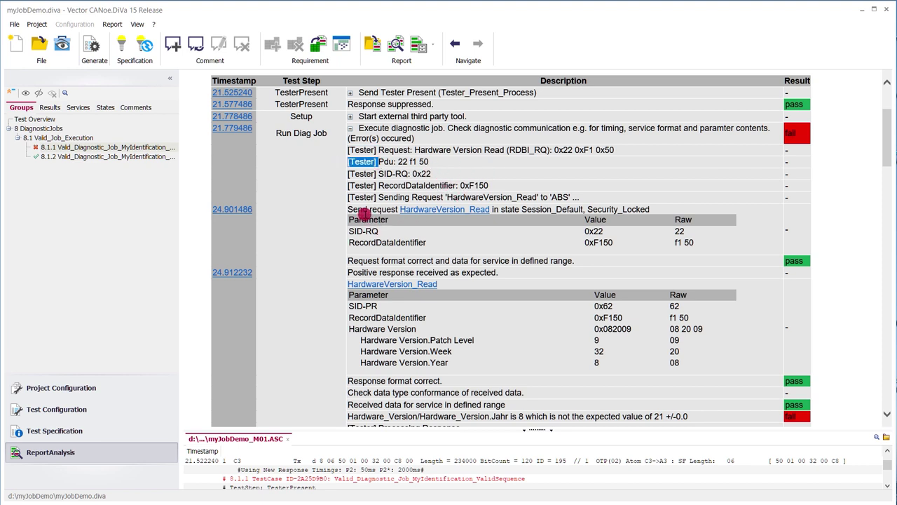
scroll(410, 245, down, 2)
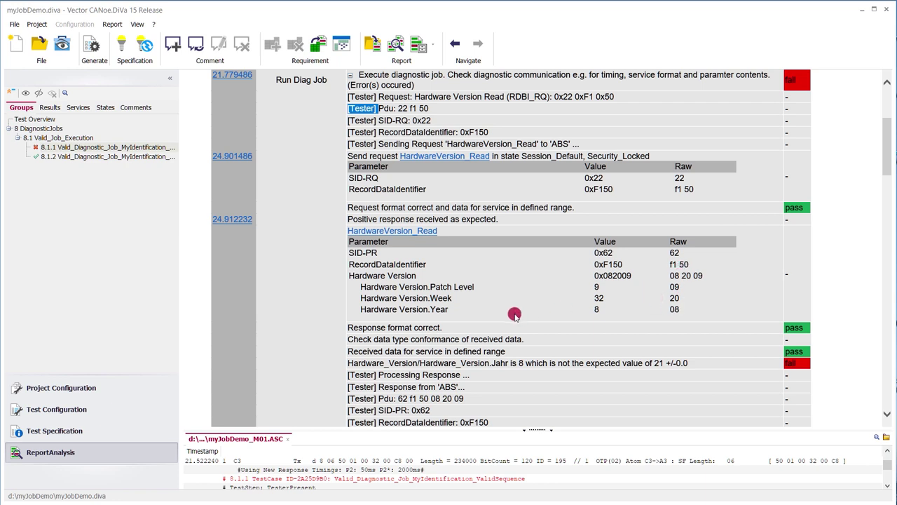
drag(705, 313, 363, 311)
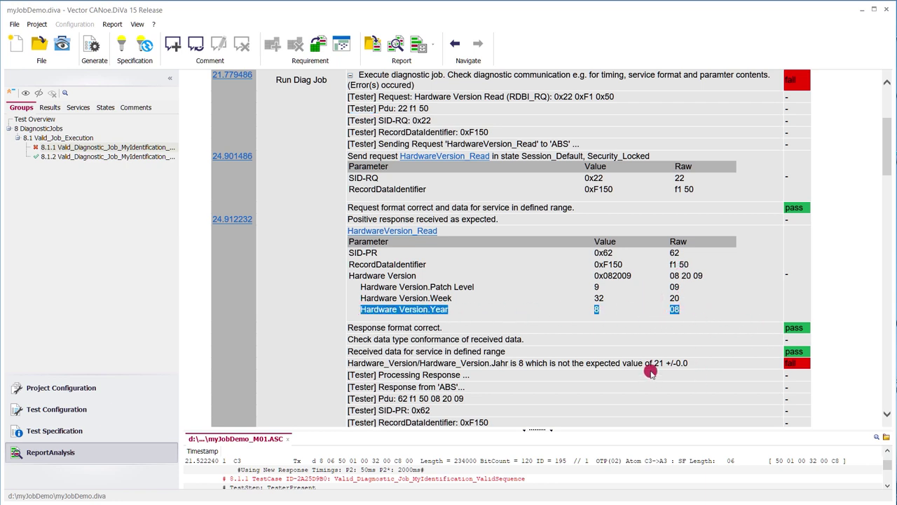
drag(665, 362, 607, 361)
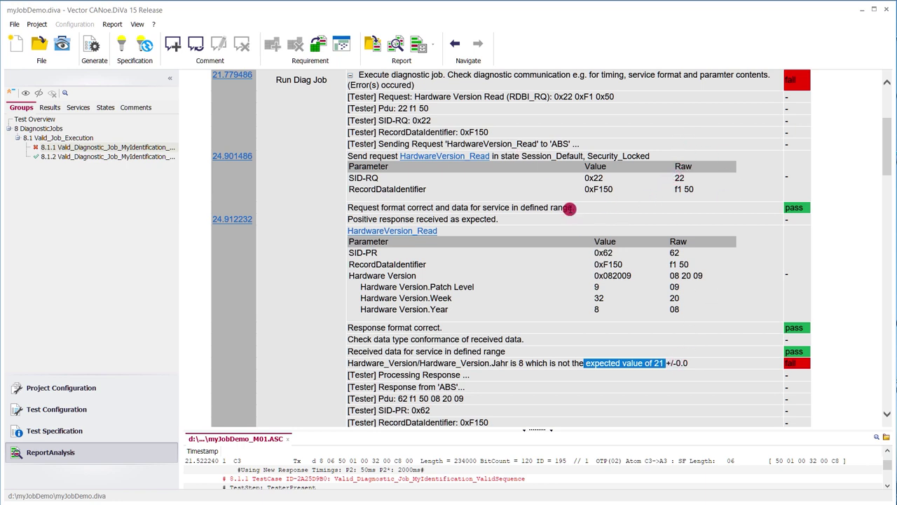
Step: Scroll the report past HardwareSupplier_Read and SoftwareSupplier_Read down to SG_Seriennummer_Read
scroll(503, 198, down, 2)
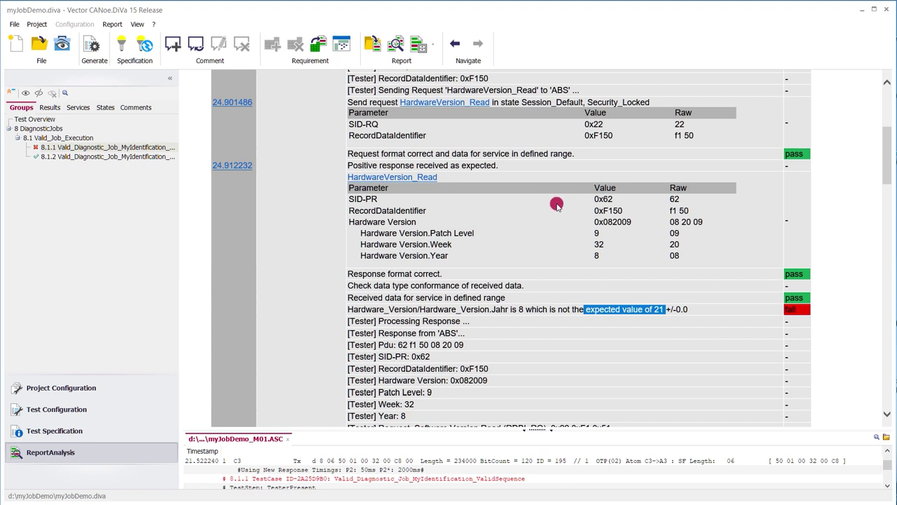
scroll(556, 204, down, 15)
scroll(568, 277, down, 10)
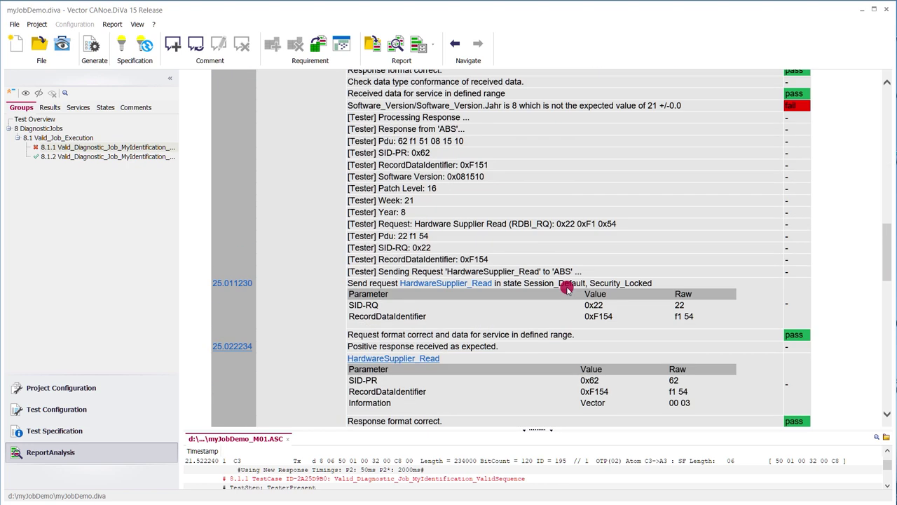
scroll(566, 286, down, 3)
scroll(553, 277, down, 5)
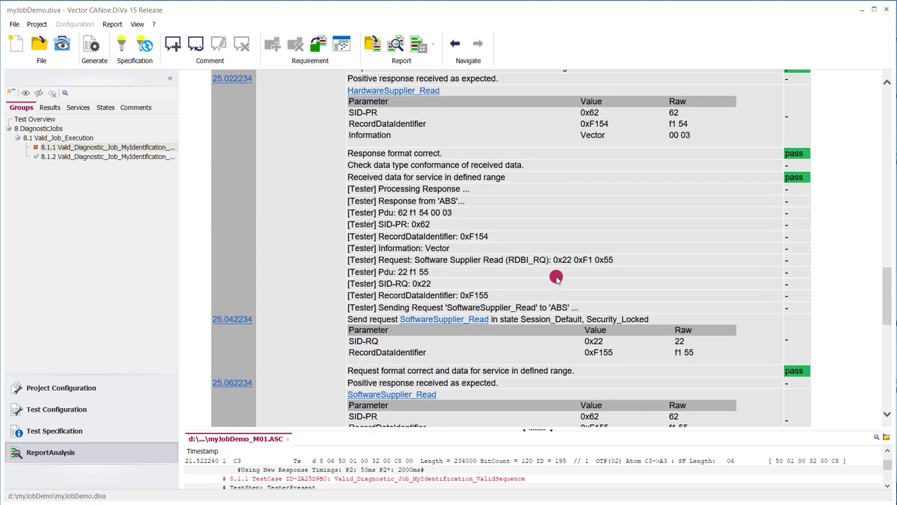
scroll(556, 278, down, 8)
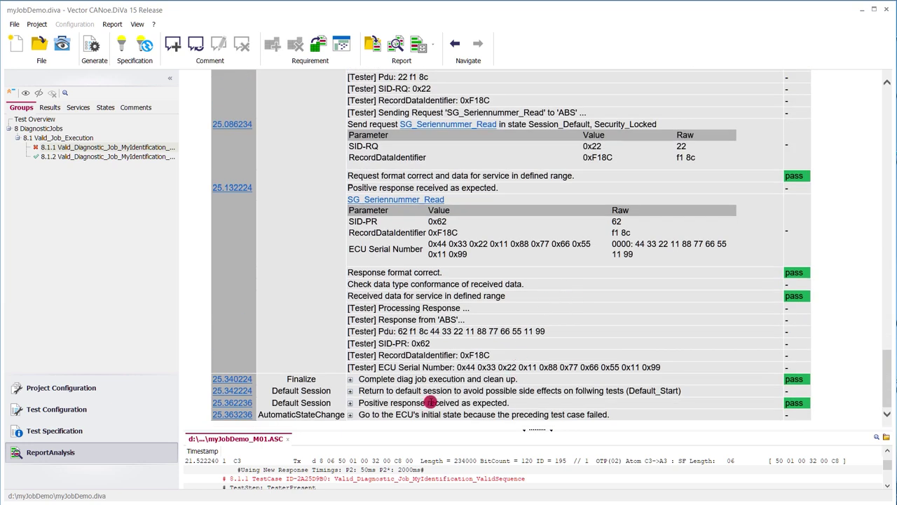